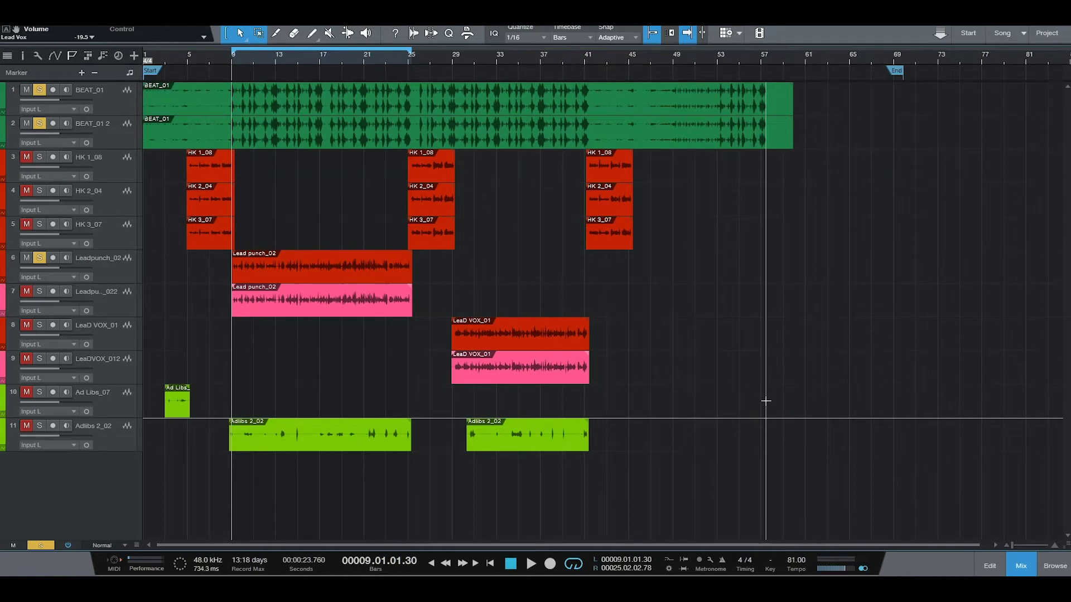
Step: Start playback of the looped section from bar 9
key(space)
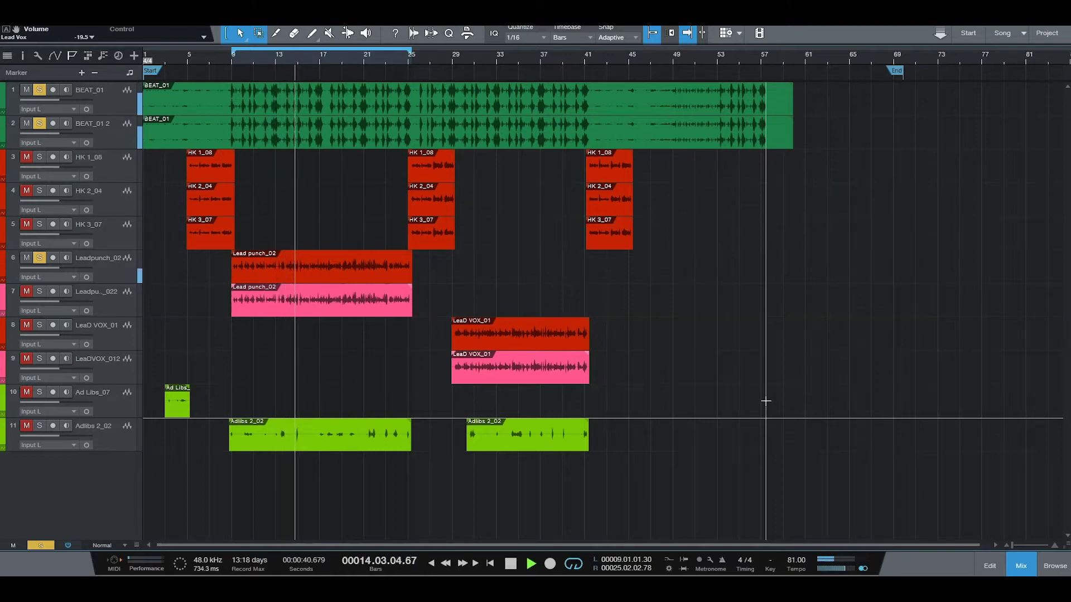
Step: Stop playback and move the Lead Vox SSL channel strip window over the arrangement
key(space)
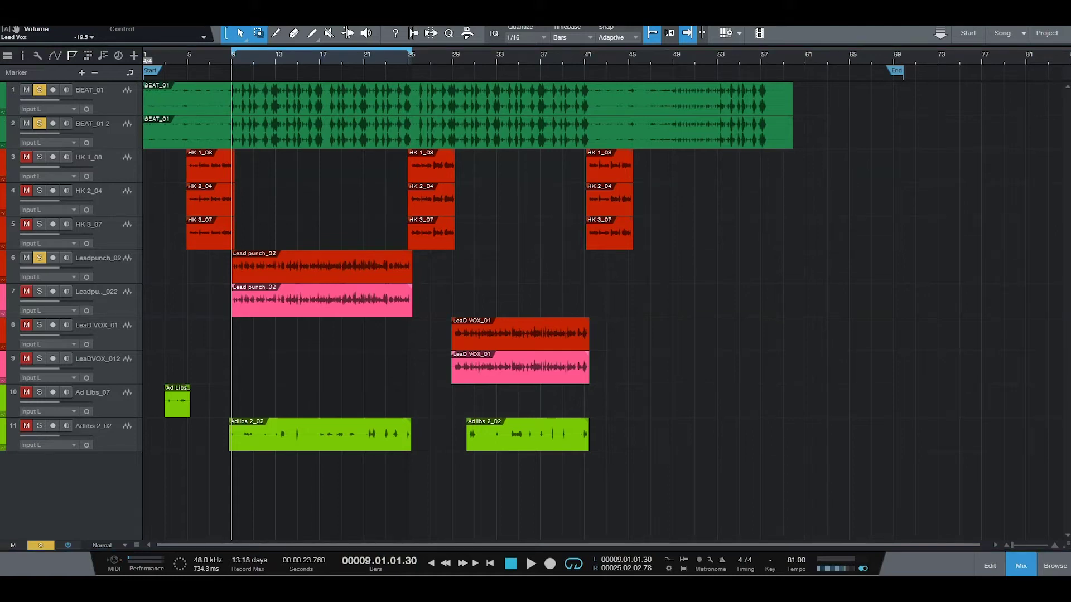
drag(687, 27, 667, 86)
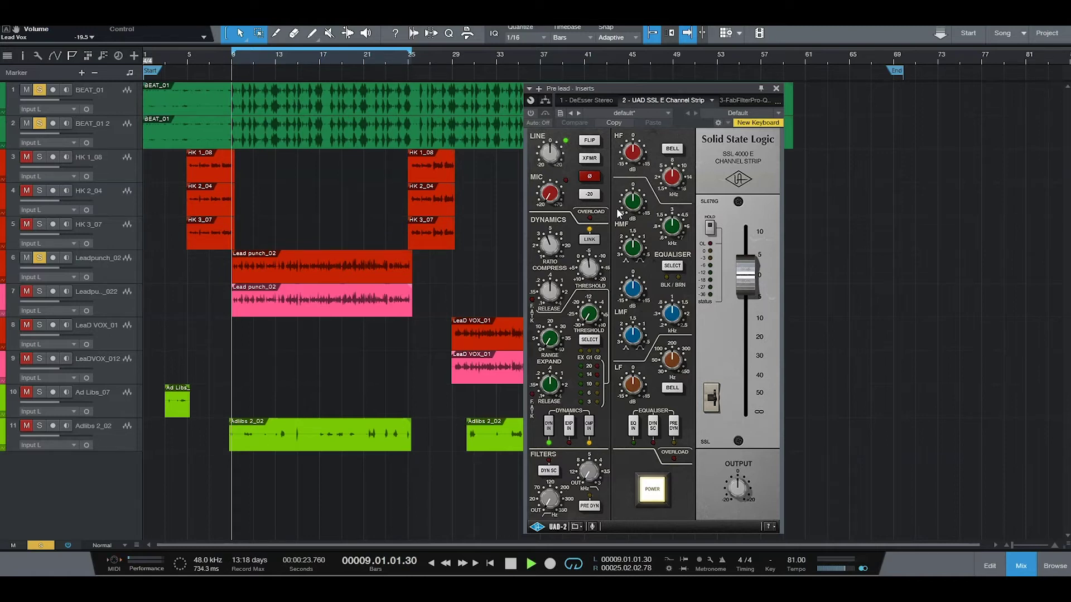
Step: While playing, set the SSL compressor to about 4.1:1 ratio and -20 dB threshold, then close it and stop
key(space)
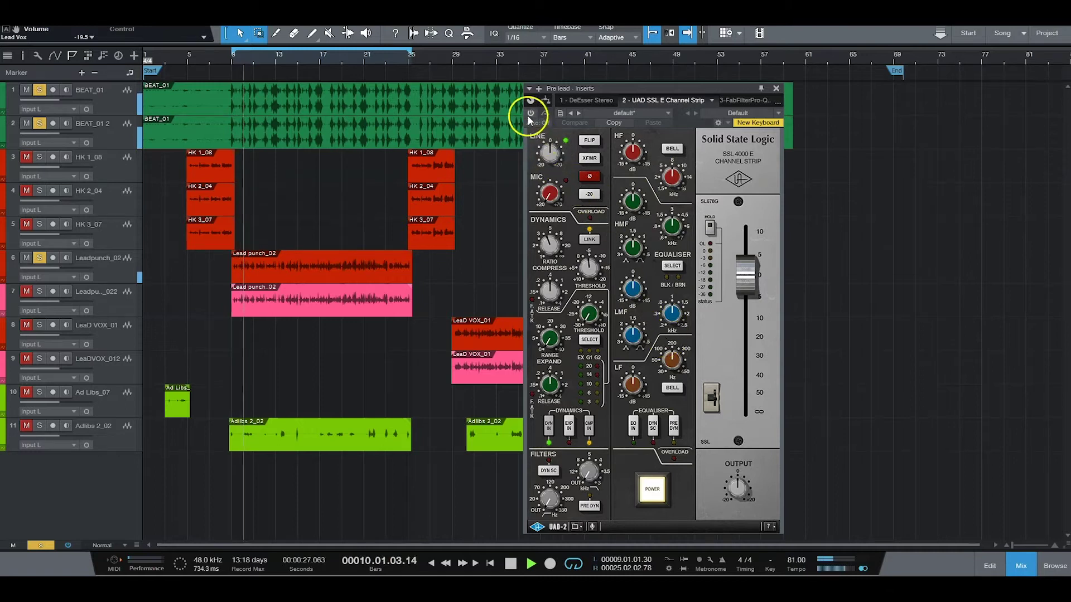
click(641, 167)
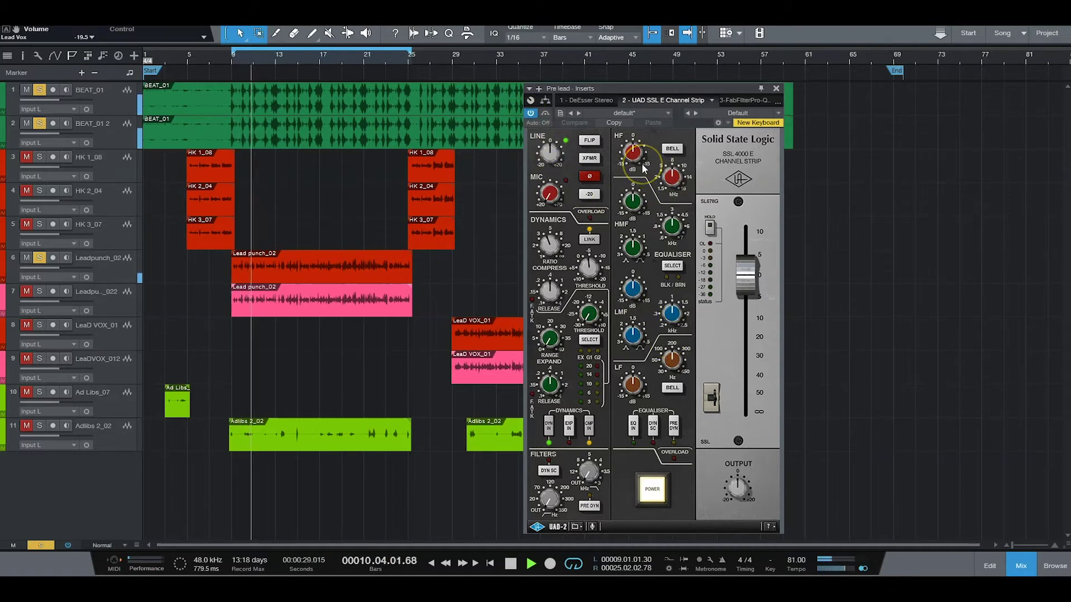
click(548, 247)
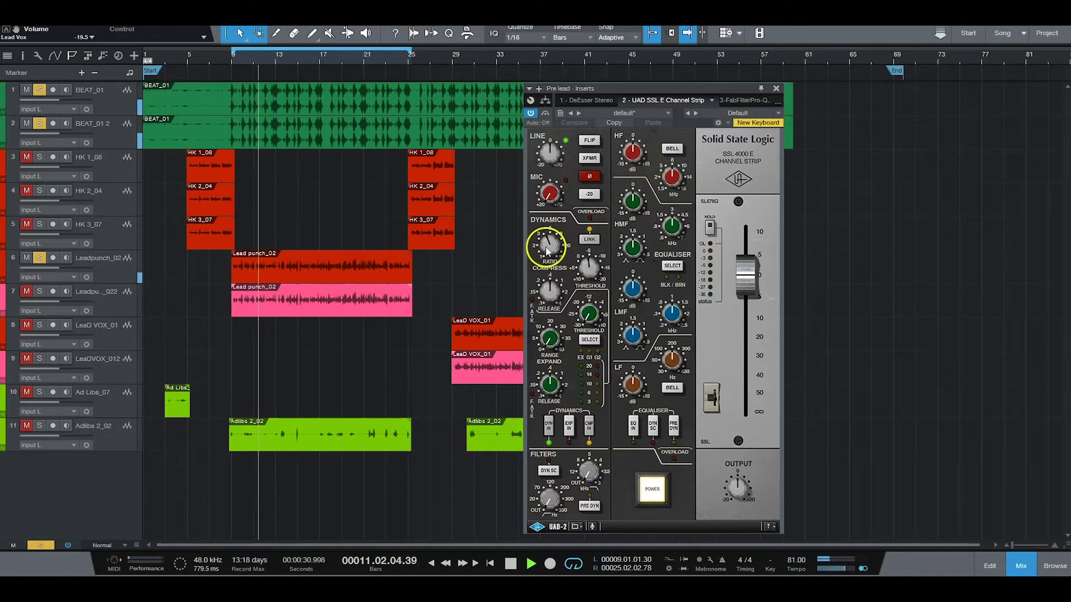
drag(548, 249, 583, 209)
click(581, 274)
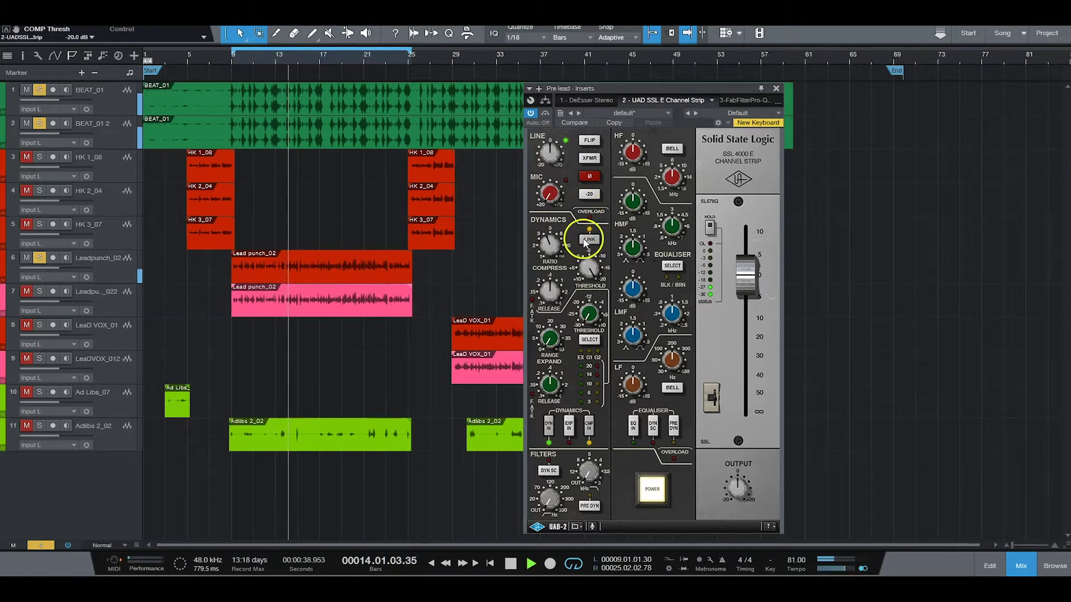
click(586, 279)
drag(586, 279, 588, 245)
click(1033, 306)
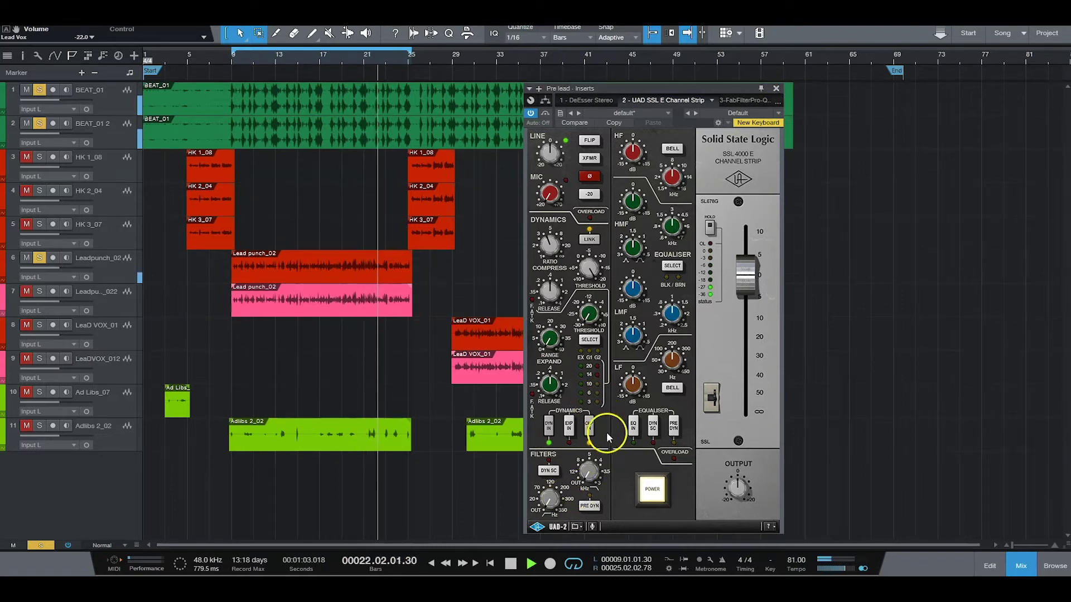
click(777, 89)
key(space)
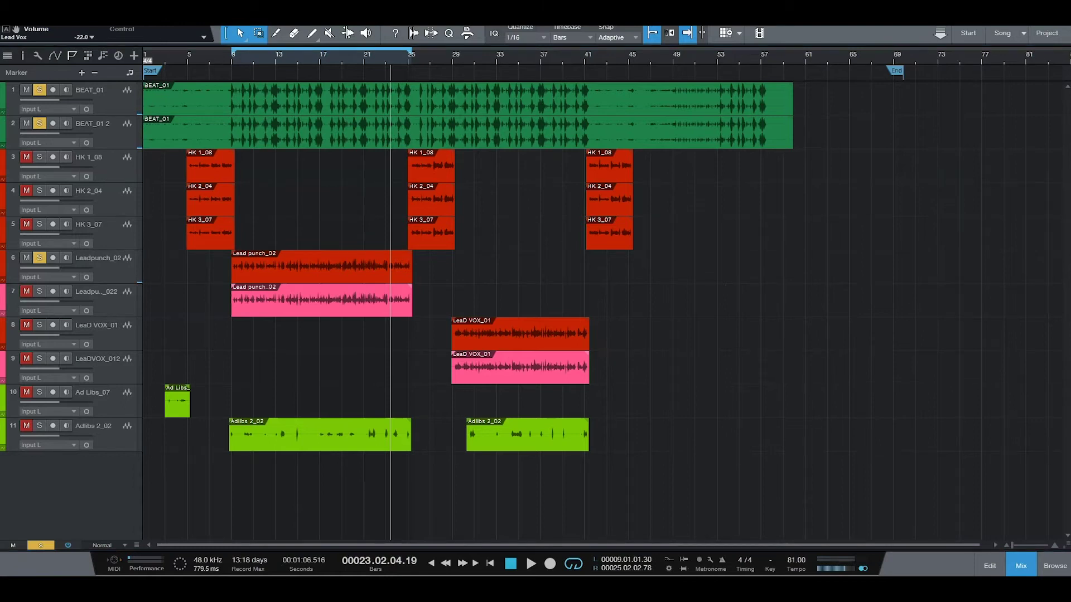
Step: Position the Pro-Q 2 window over the arrangement, switch the EQ on and add a first band
drag(1070, 120, 784, 134)
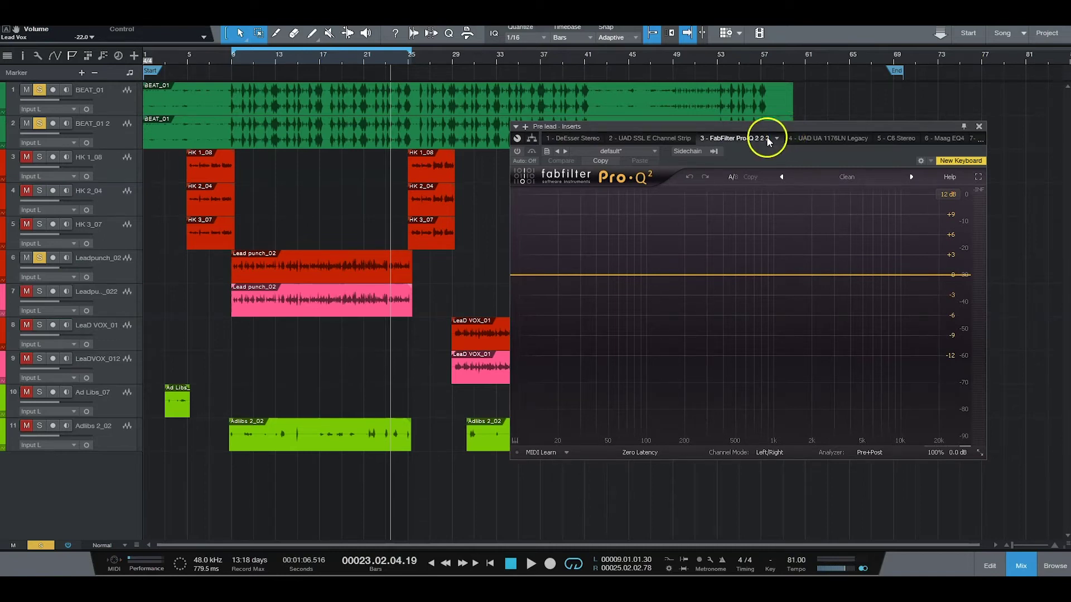
drag(778, 130, 798, 130)
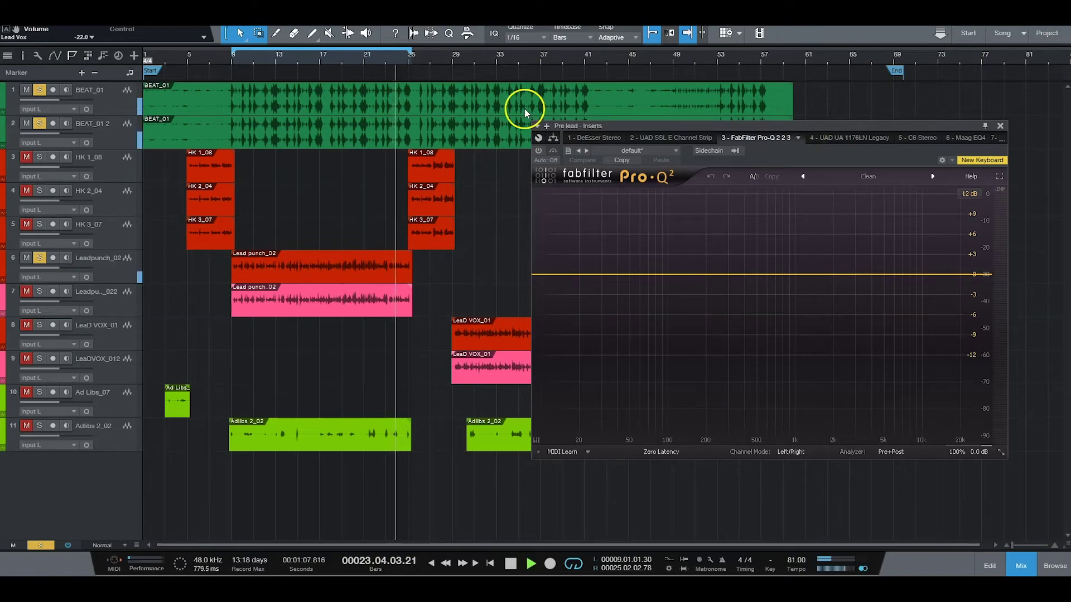
click(539, 151)
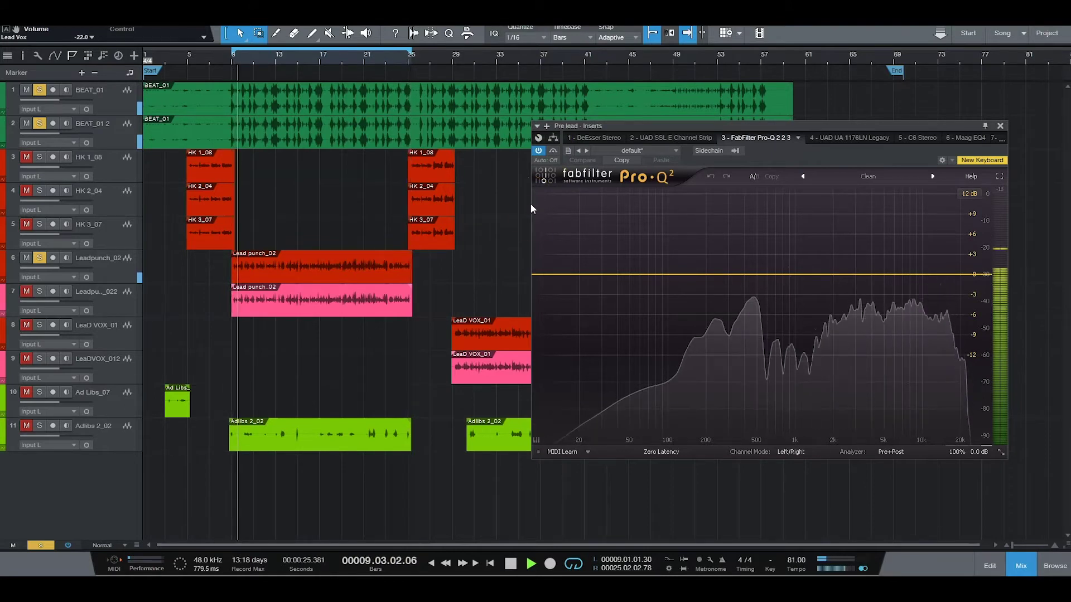
click(547, 275)
Step: Turn the new band into a 36 dB/oct low cut at about 171 Hz
drag(548, 276, 540, 276)
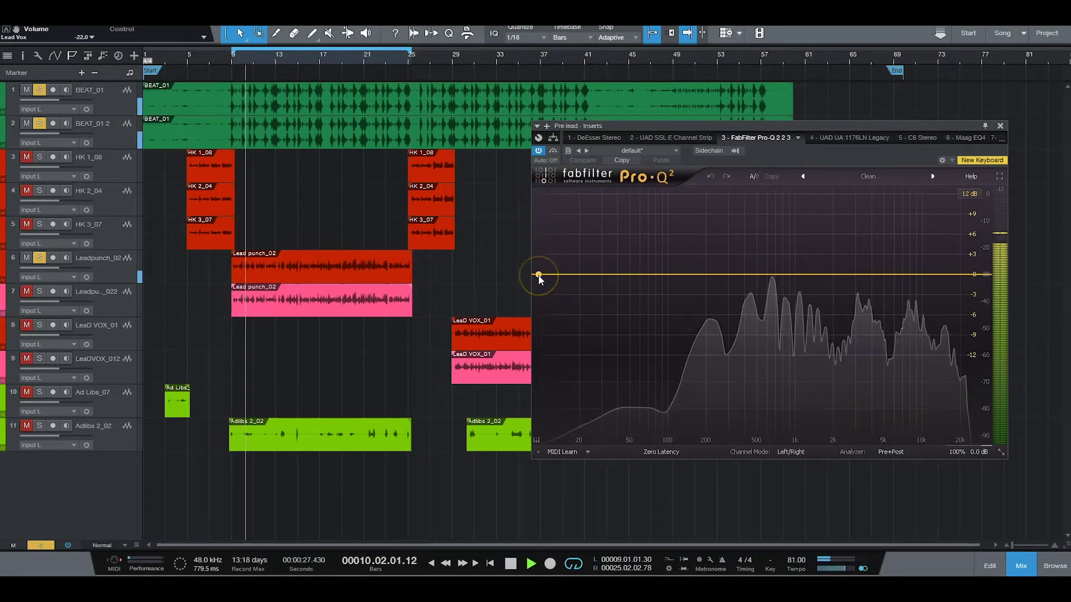
click(567, 413)
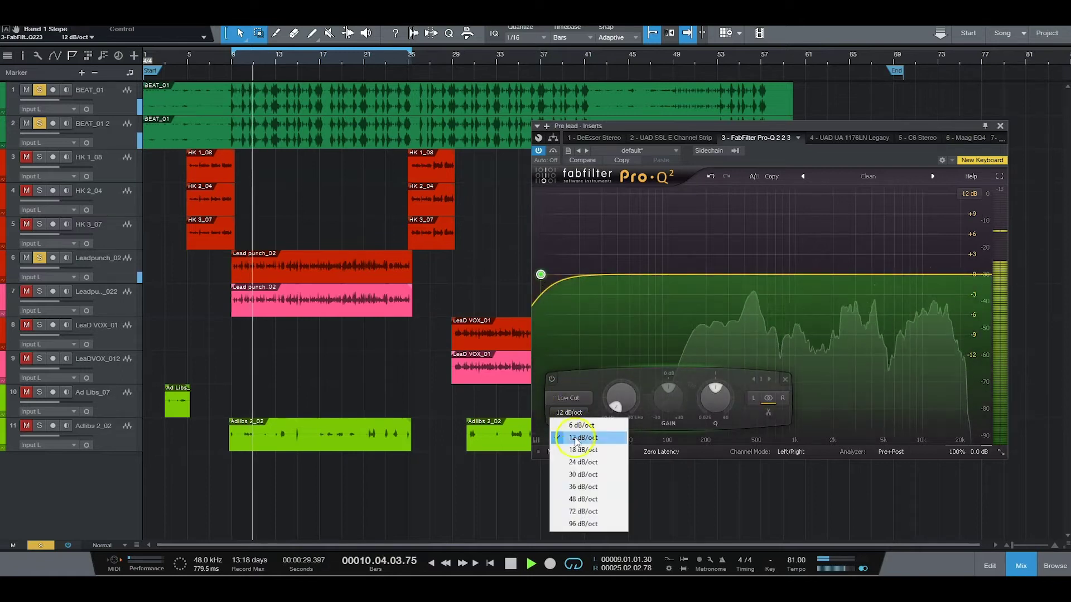
click(589, 488)
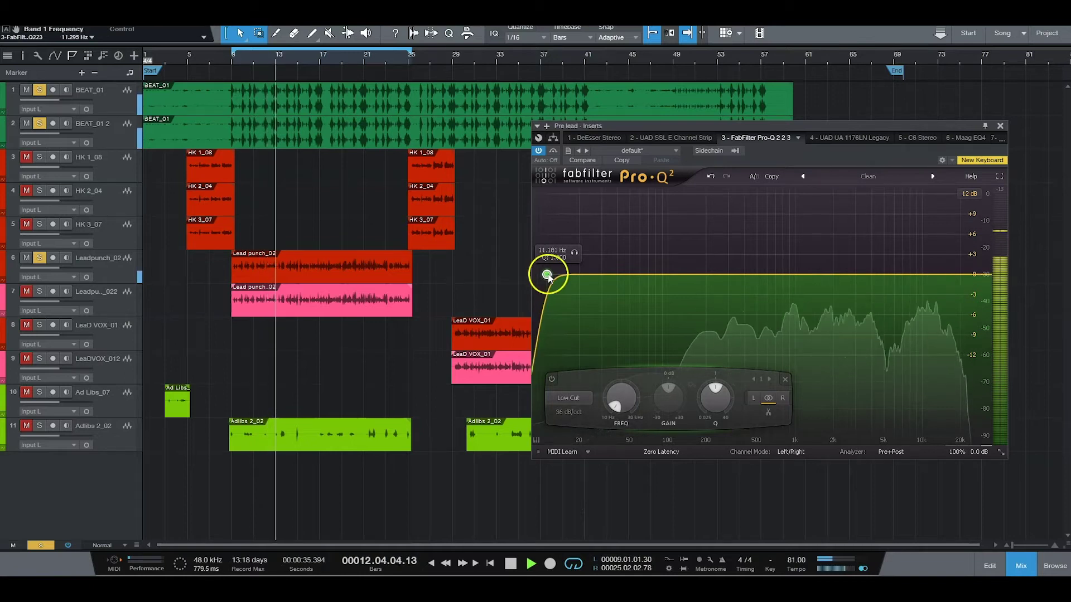
drag(563, 278, 782, 289)
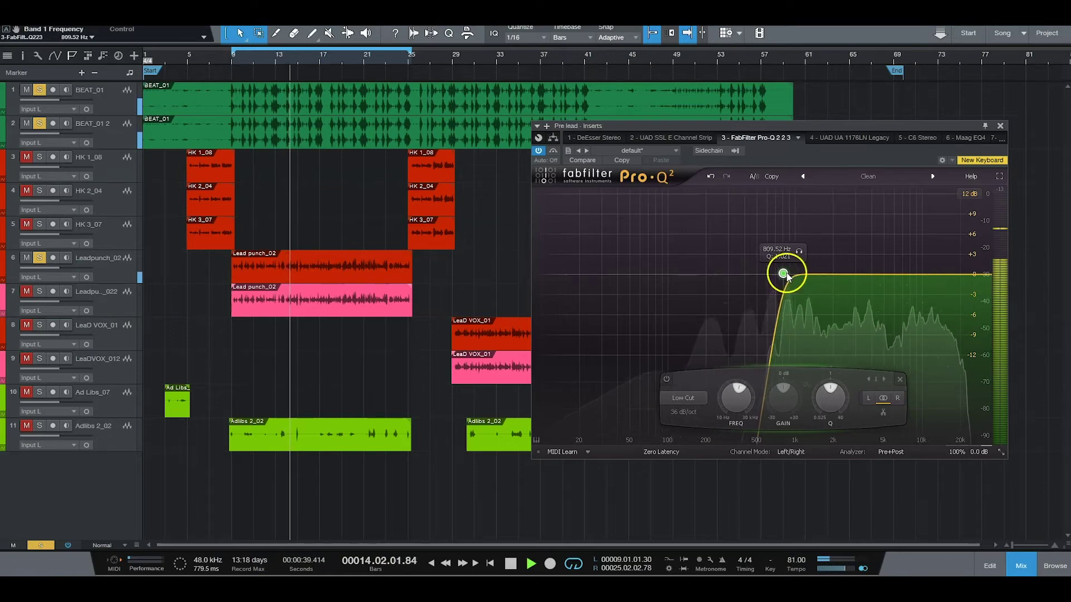
drag(728, 278, 699, 277)
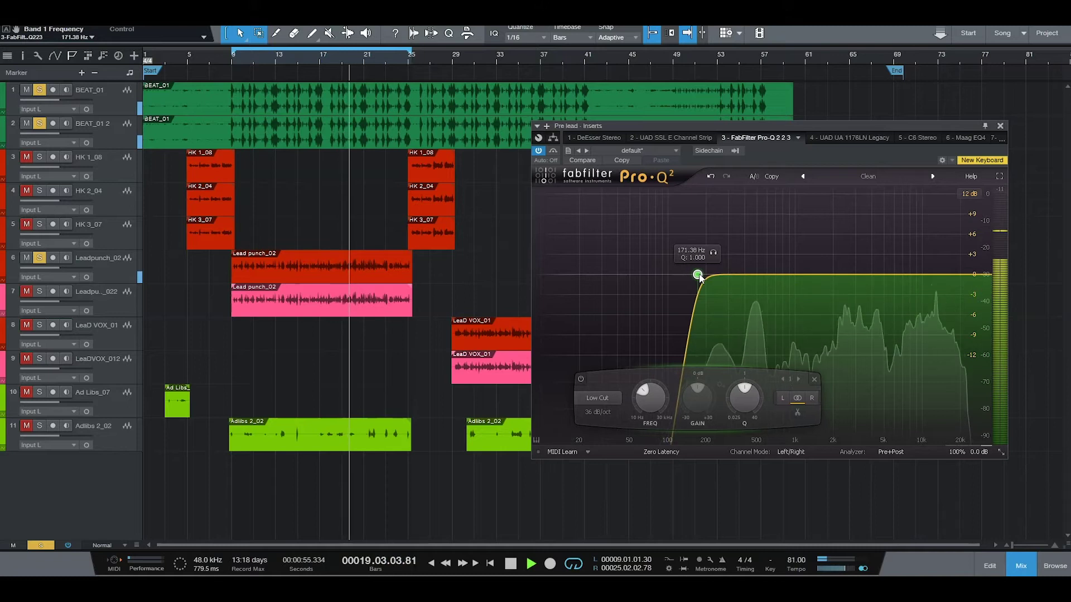
click(975, 277)
Step: Make the high cut 36 dB/oct at about 13.3 kHz with Q 1.021, and resume playback
click(764, 414)
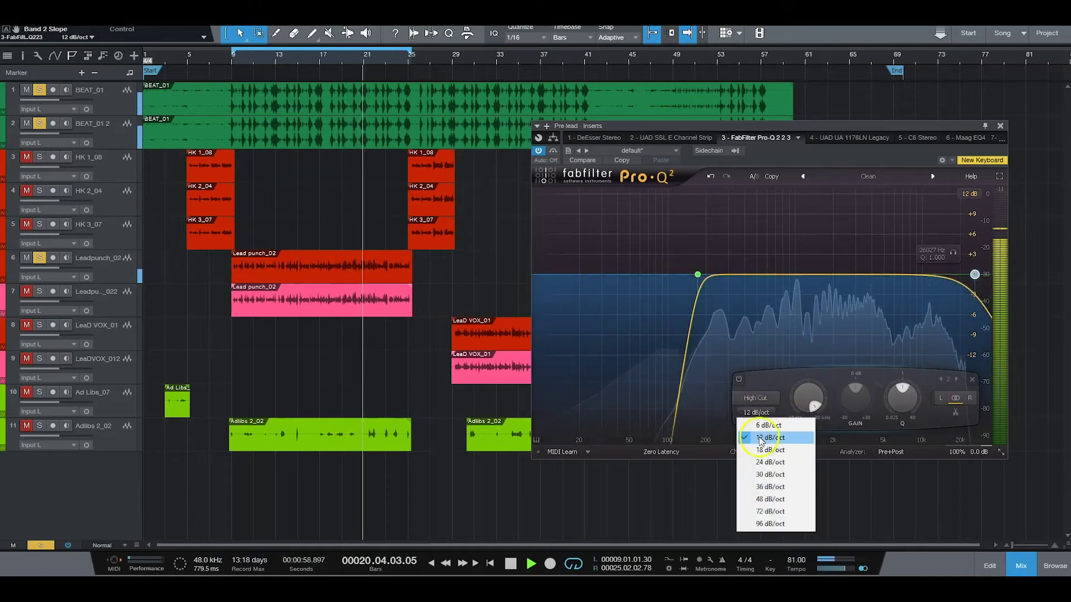
click(770, 487)
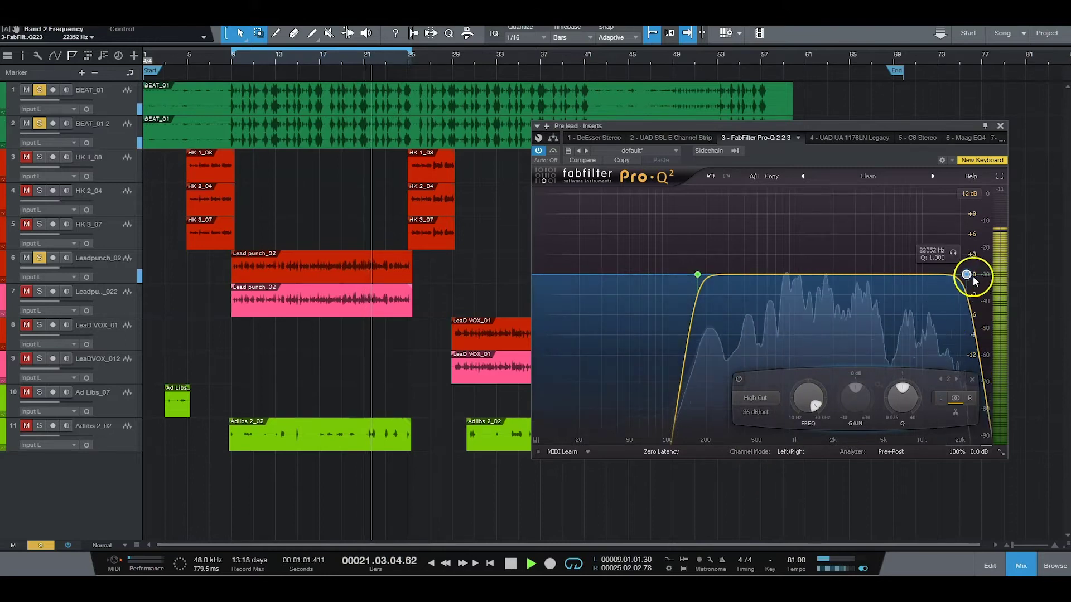
drag(975, 280, 938, 286)
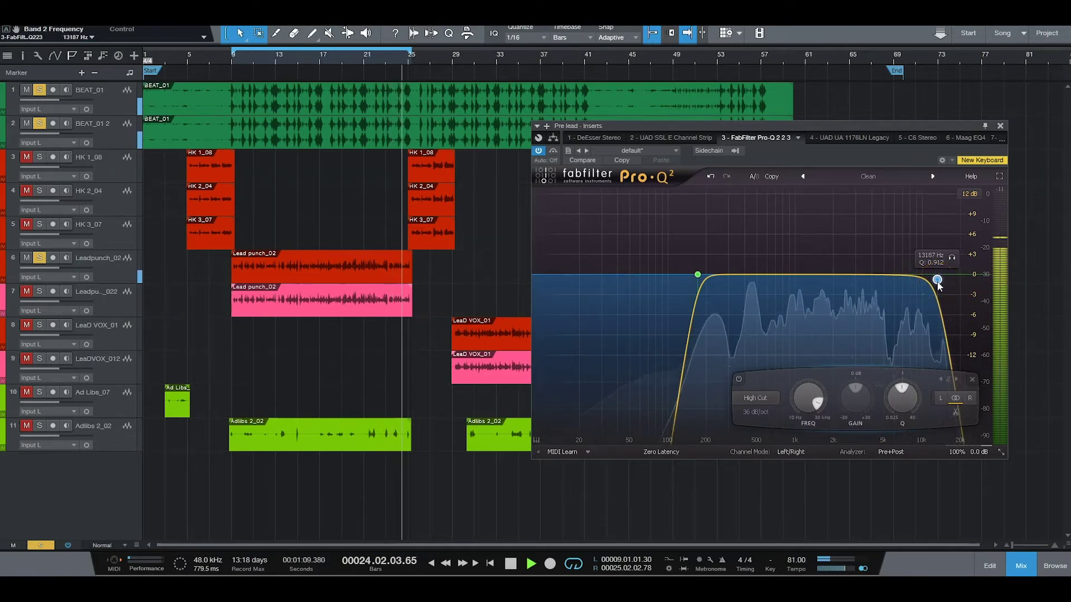
drag(935, 283, 939, 277)
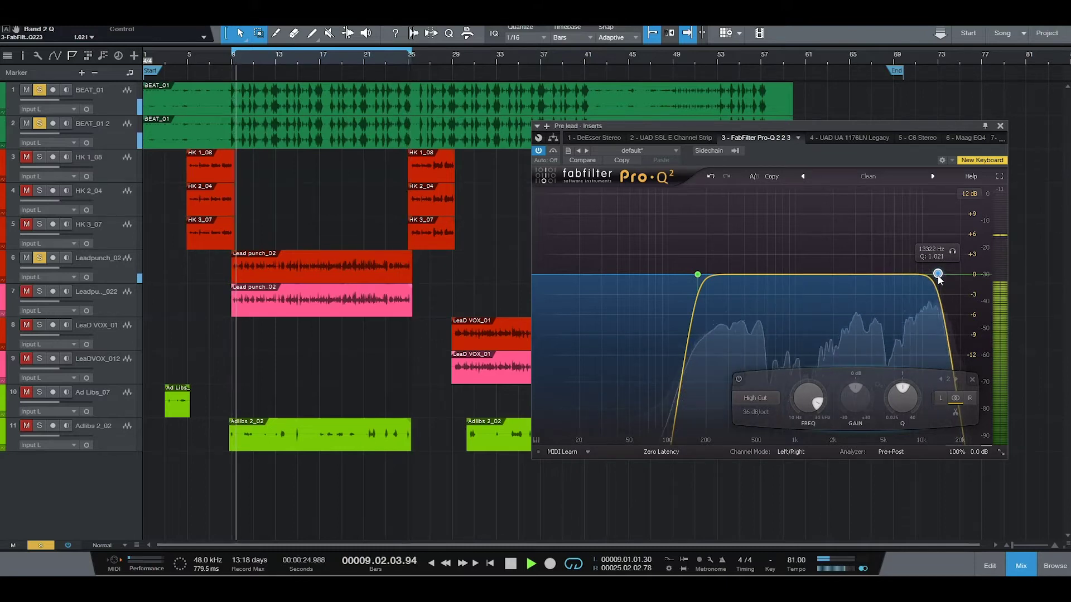
key(space)
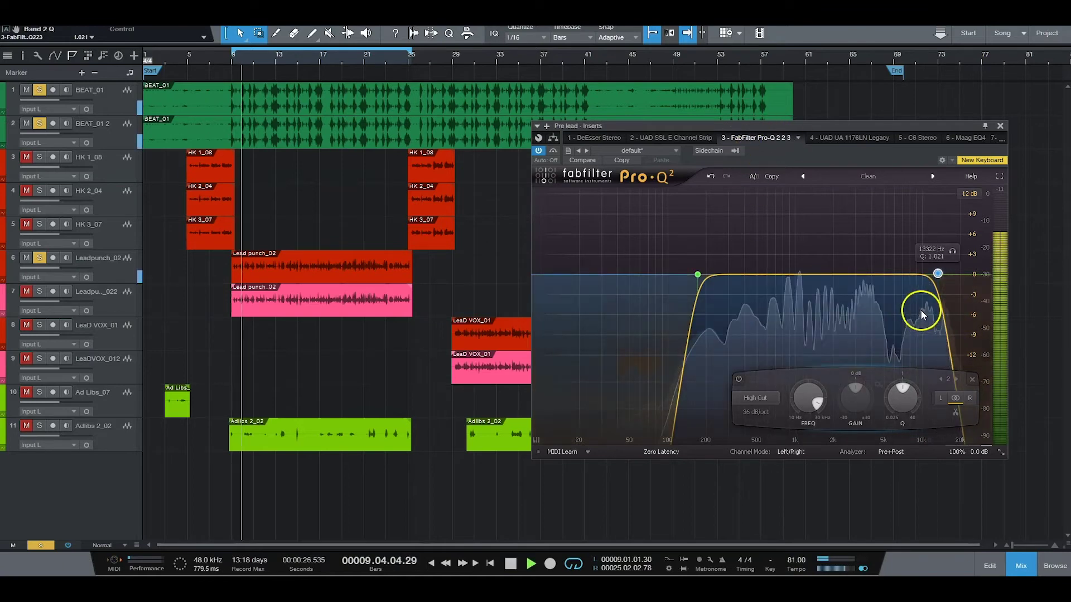
Step: Add a narrow bell cut near 550 Hz and lower the low cut to about 160 Hz
click(753, 274)
drag(799, 398, 818, 410)
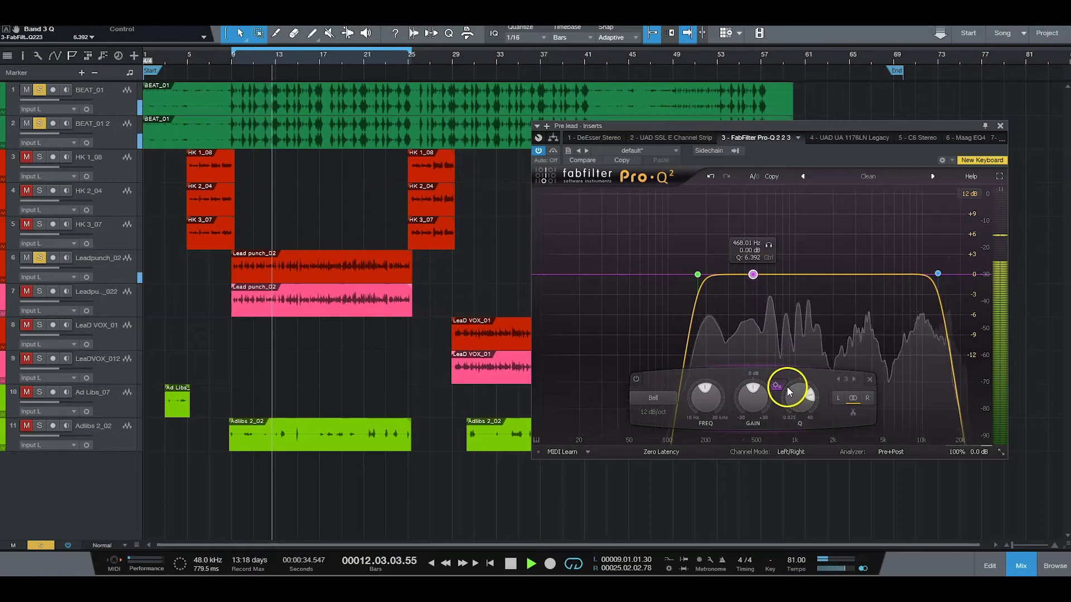
scroll(800, 398, up, 3)
scroll(801, 398, up, 1)
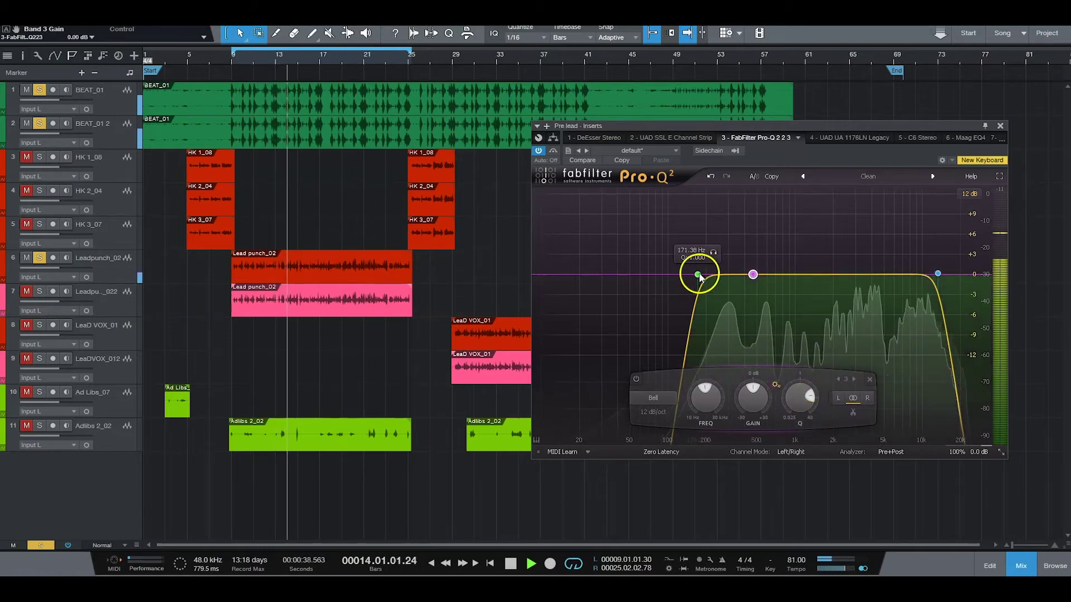
drag(698, 274, 763, 297)
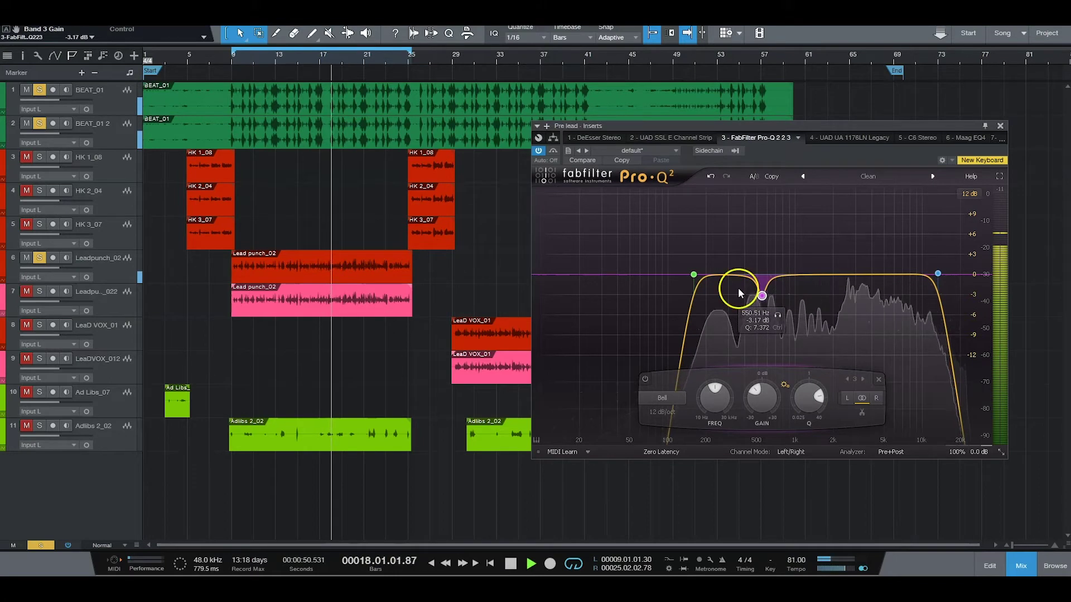
Step: Add a narrow Band 4 cut of about 4.4 dB at 252 Hz, plus a flat 2820 Hz band
click(718, 276)
drag(764, 396, 762, 392)
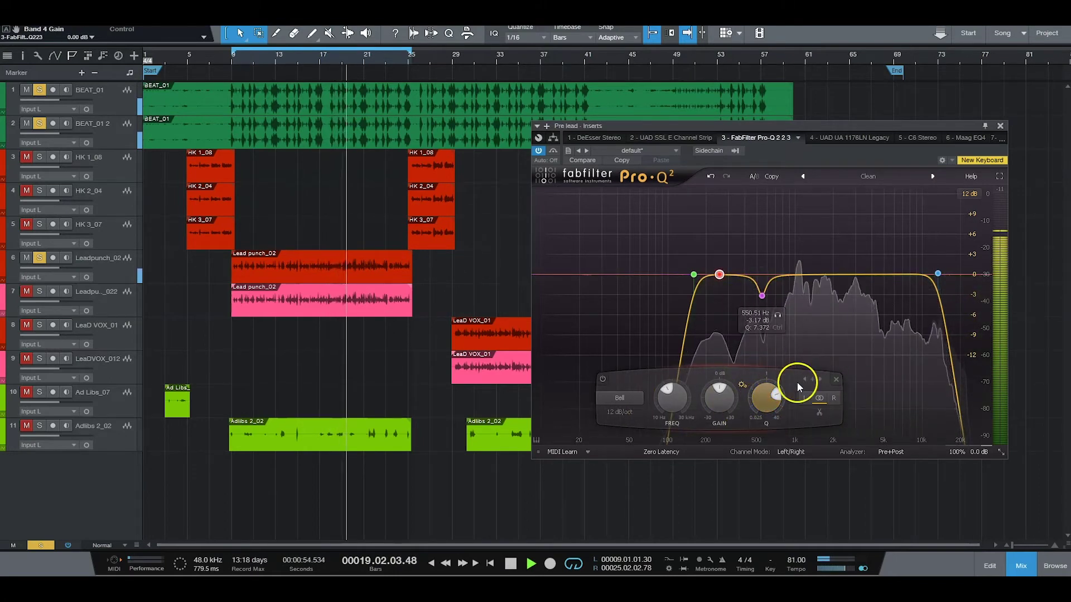
drag(718, 277, 721, 309)
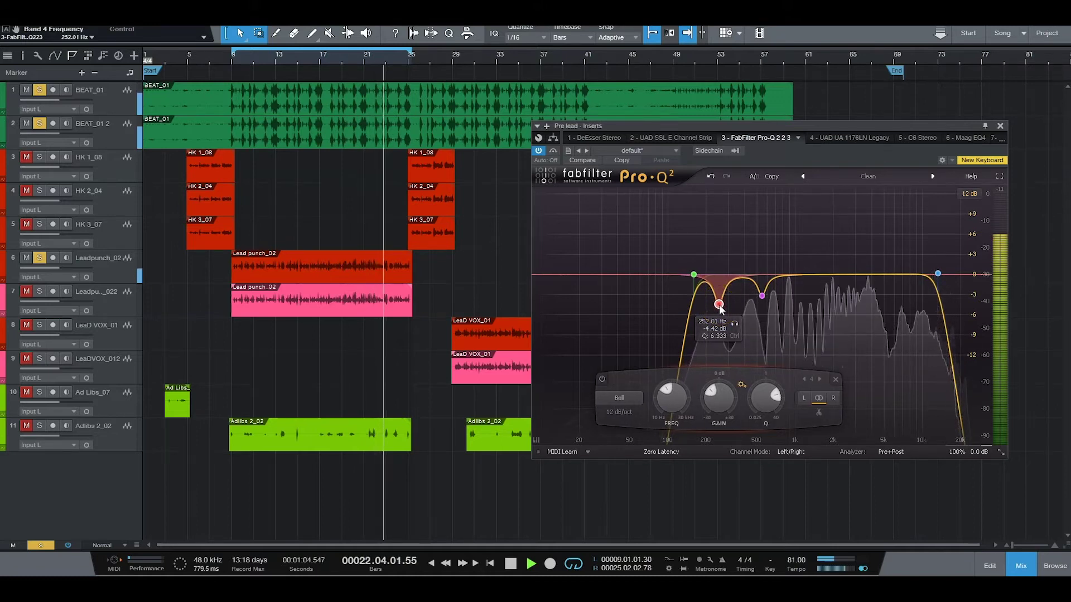
drag(792, 275, 852, 274)
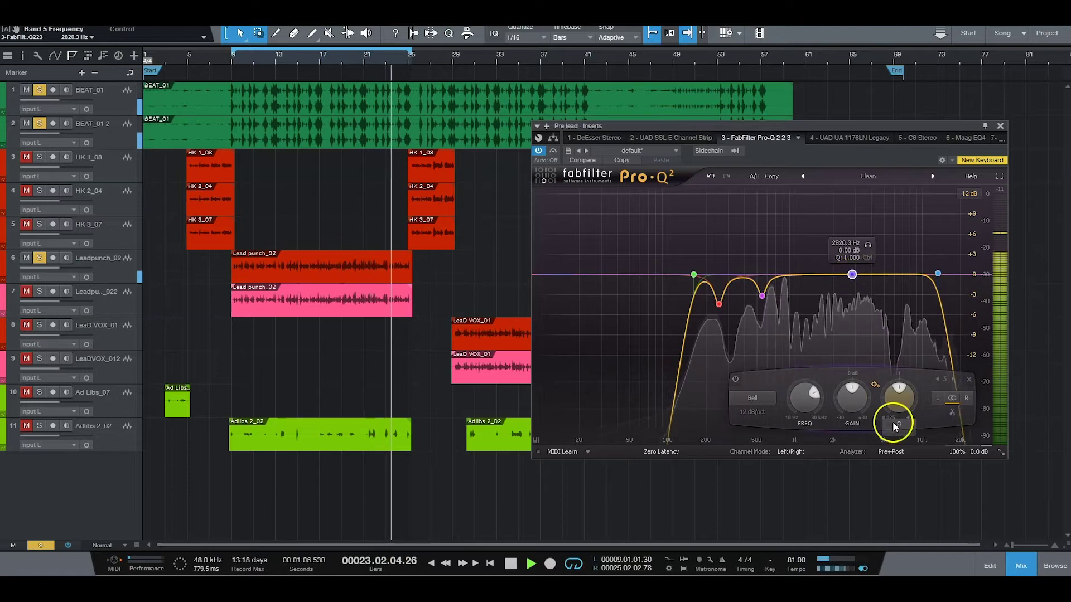
Step: Narrow and boost Band 5 to hunt harshness, then pull it into a cut near 4.45 kHz
drag(893, 425, 897, 385)
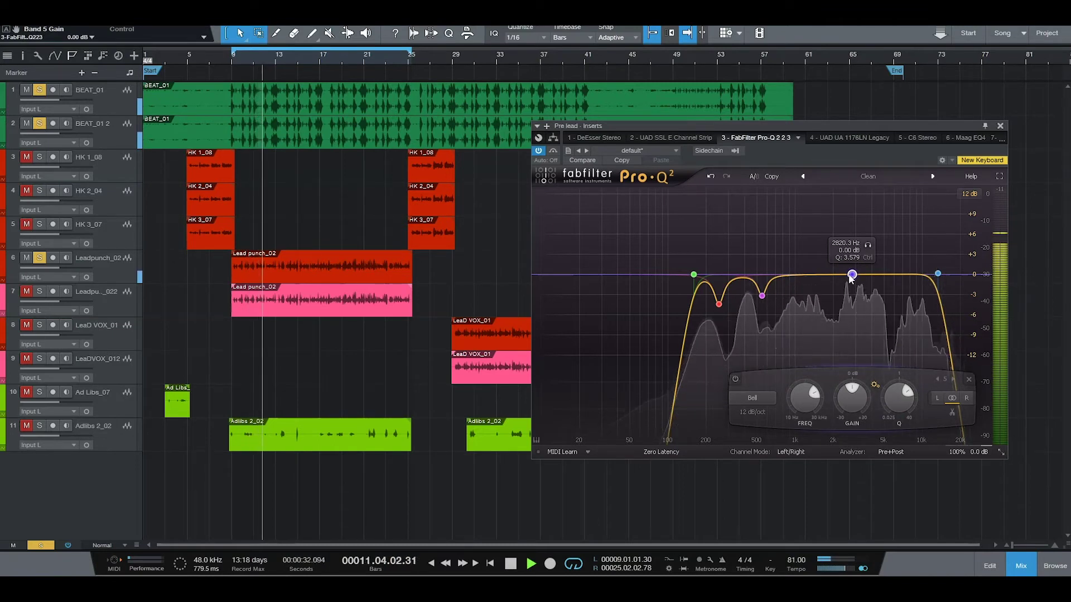
drag(851, 277, 851, 210)
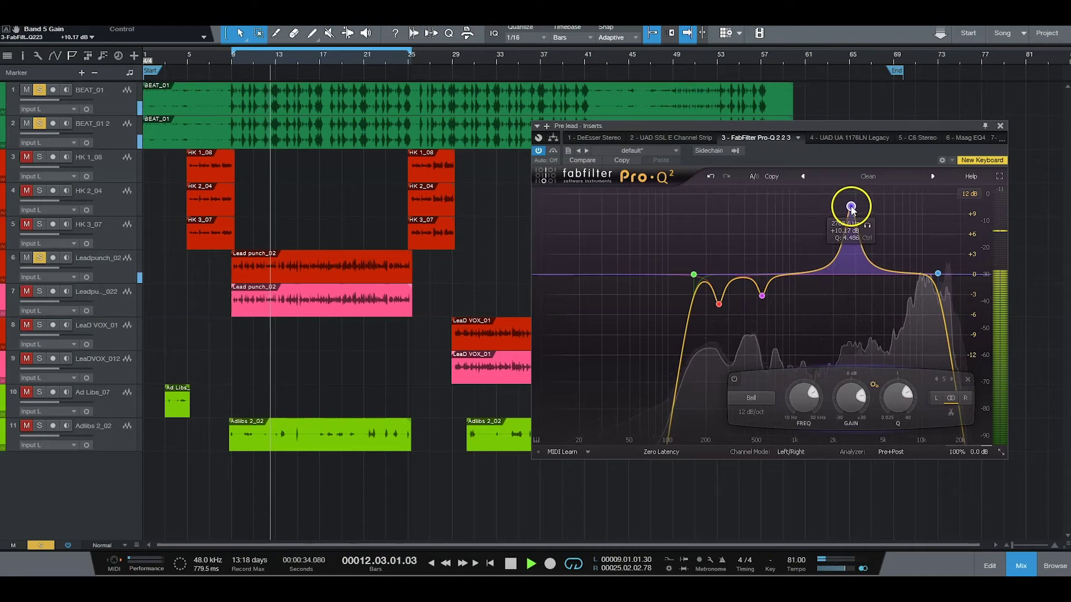
drag(898, 402, 899, 384)
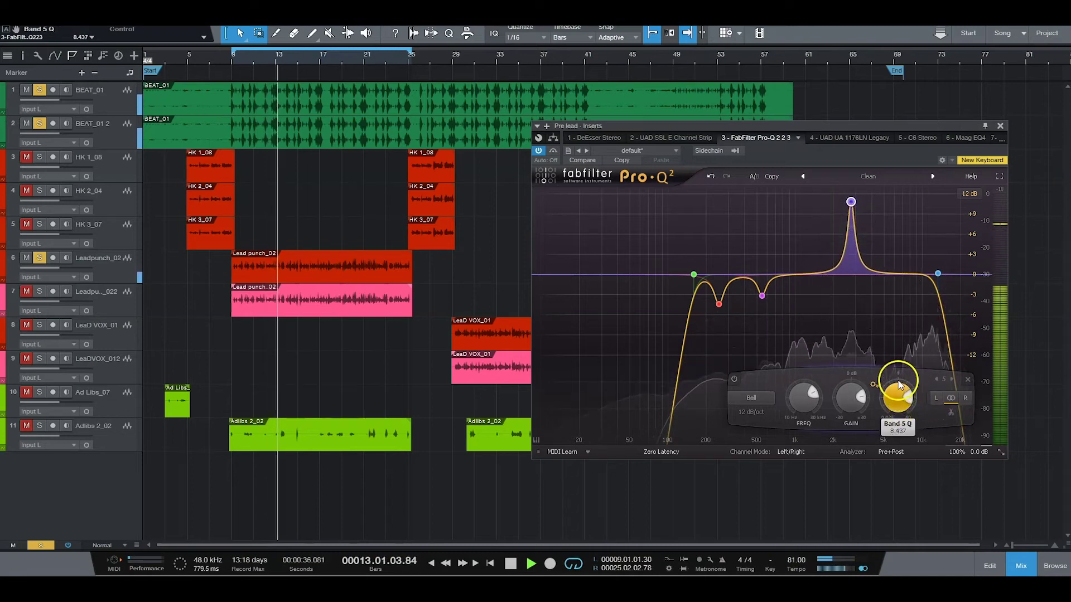
drag(850, 201, 877, 302)
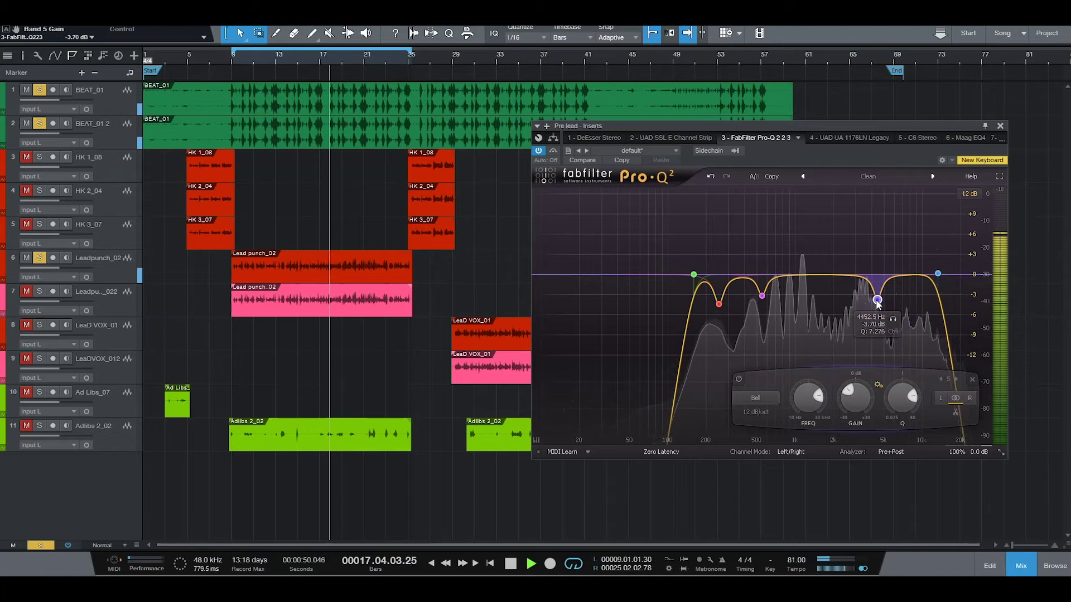
Step: Fine-tune Band 5 to about -3.3 dB and compare the EQ bypassed versus active
click(688, 231)
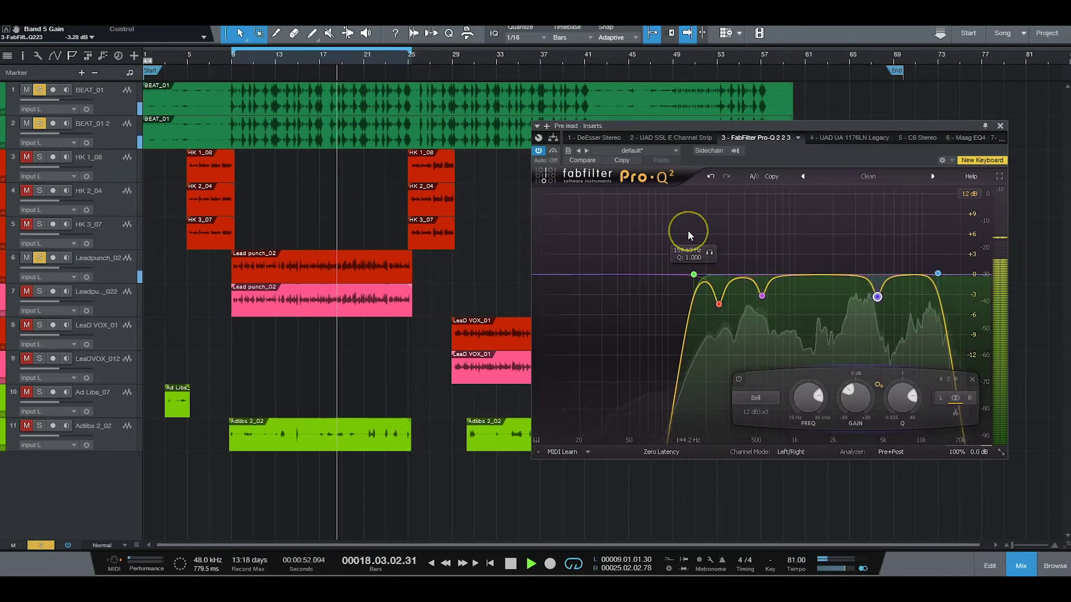
click(688, 239)
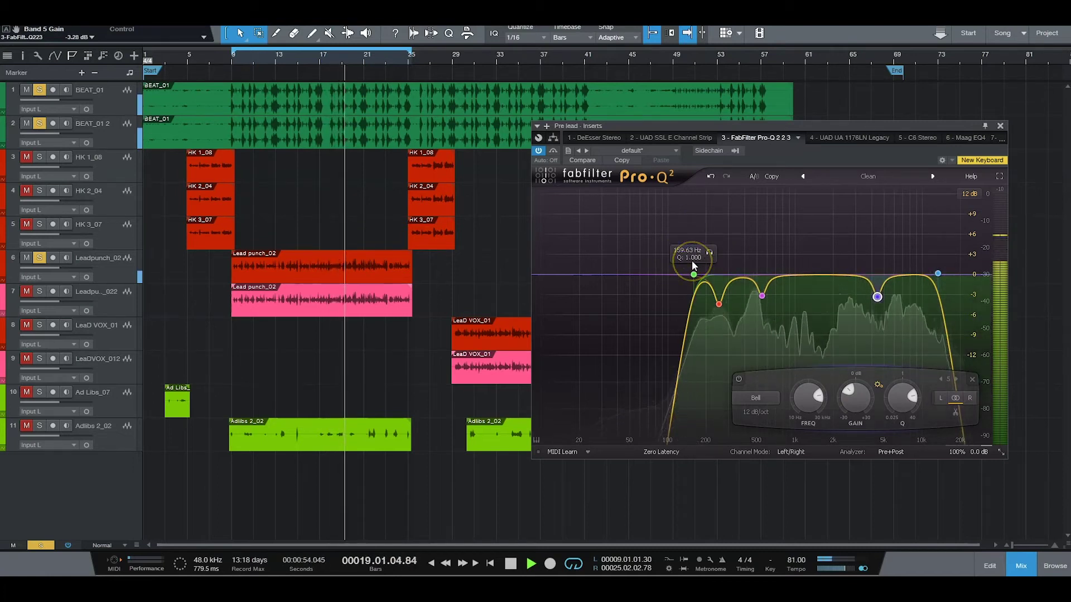
click(693, 251)
click(741, 232)
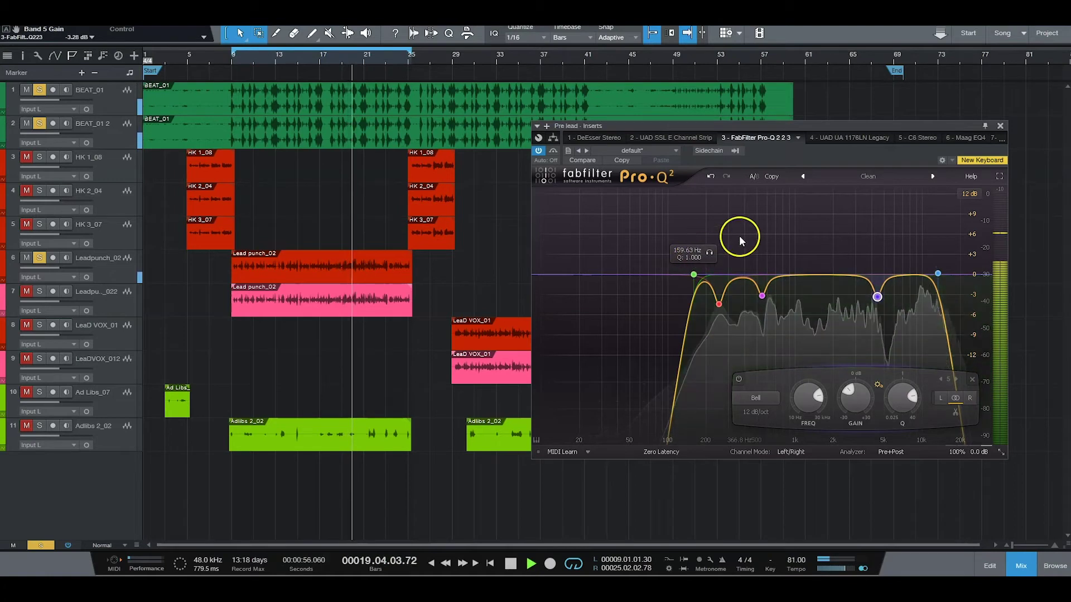
click(584, 162)
click(538, 151)
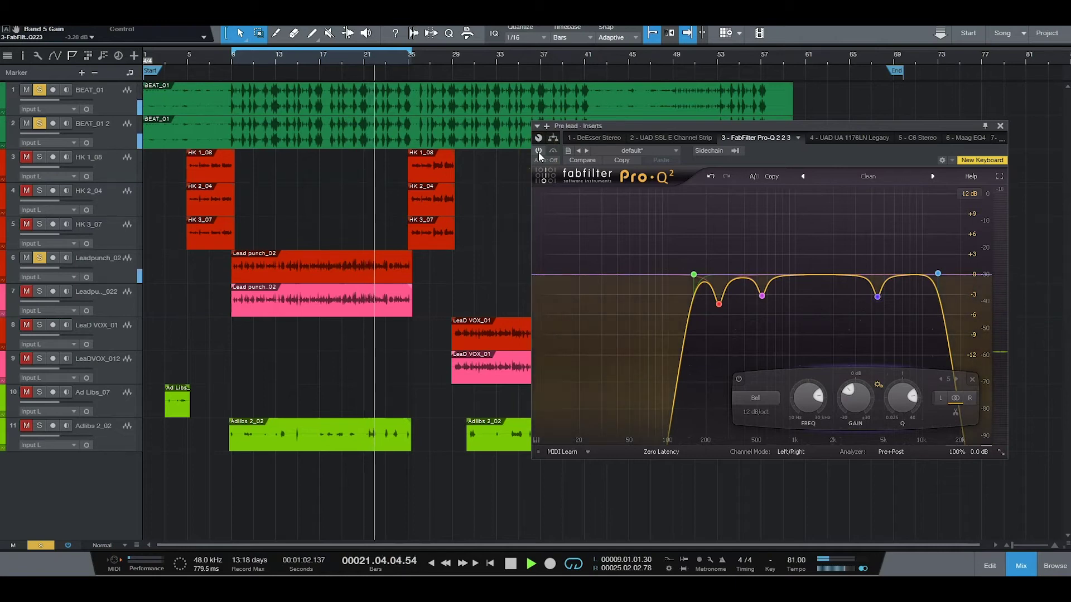
click(539, 151)
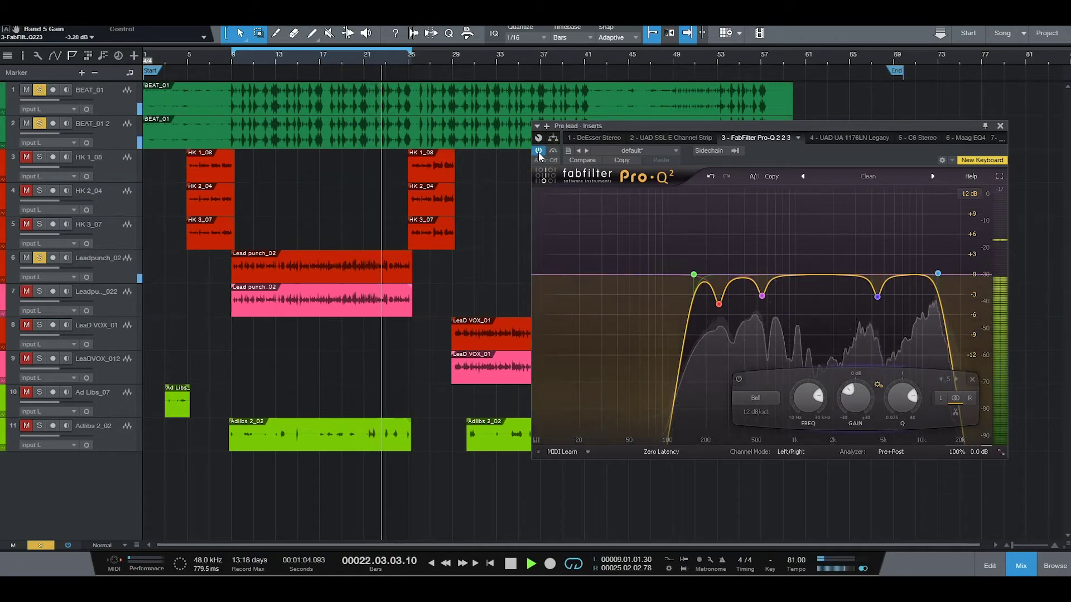
Step: Lower Band 3 to -3.5 dB and add a very narrow Band 6 cut near 2 kHz
mouse_move(761, 296)
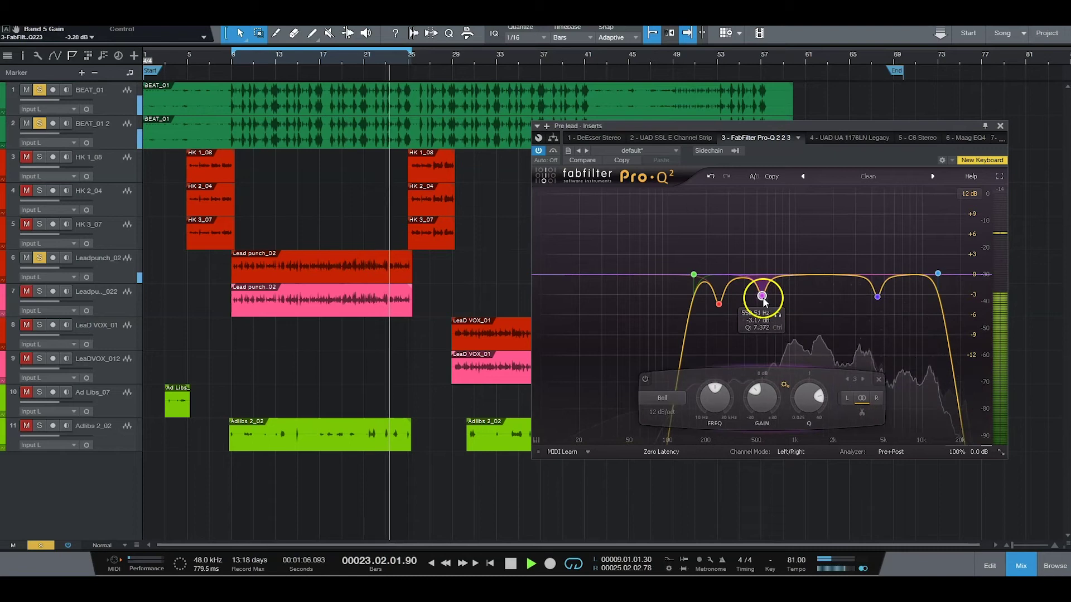
drag(765, 302, 765, 304)
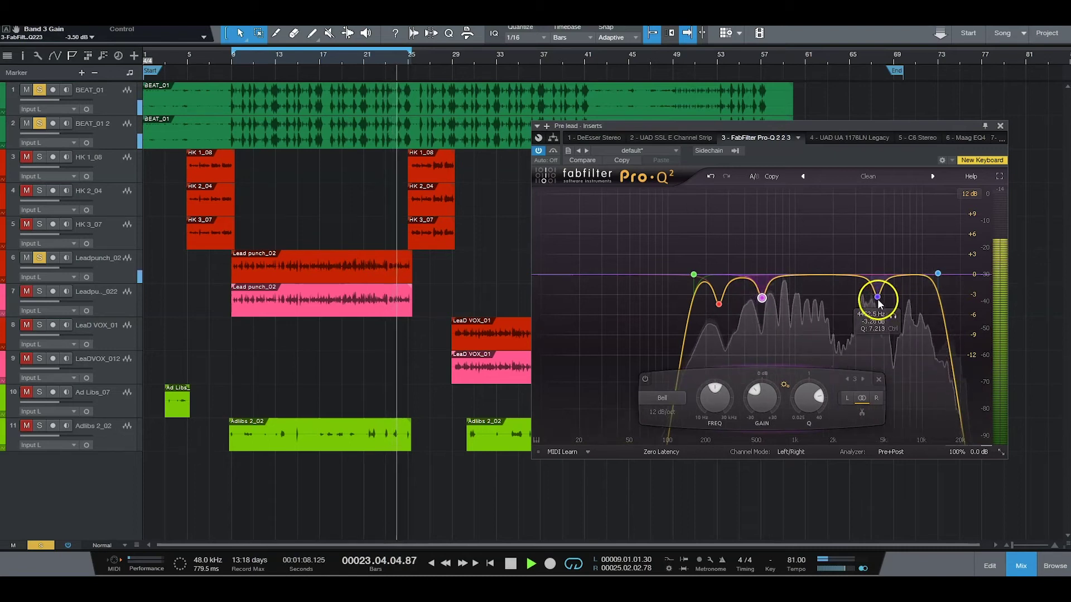
click(830, 275)
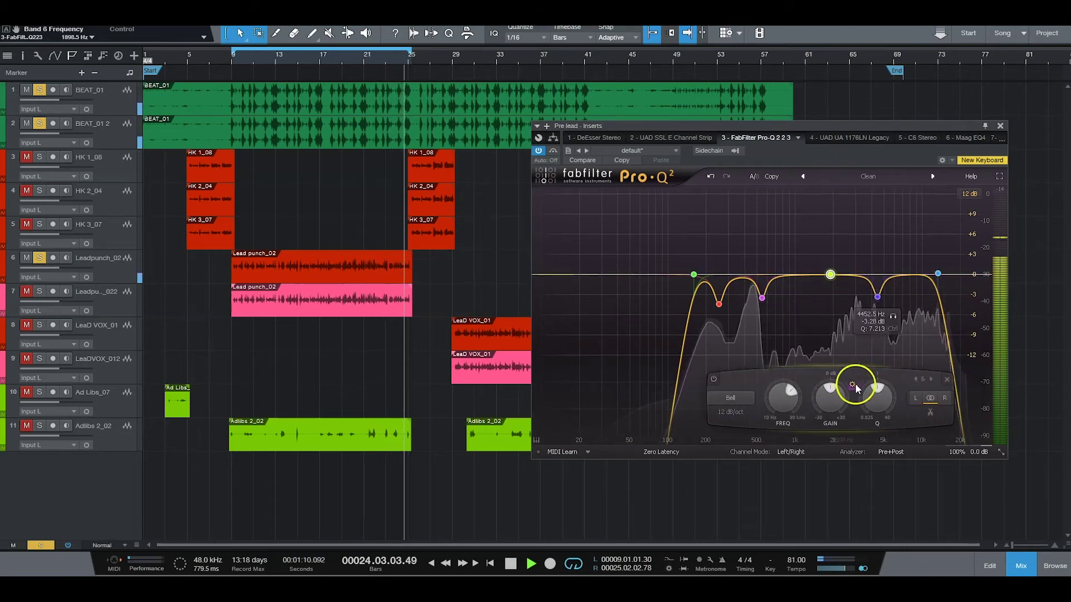
drag(877, 398, 875, 337)
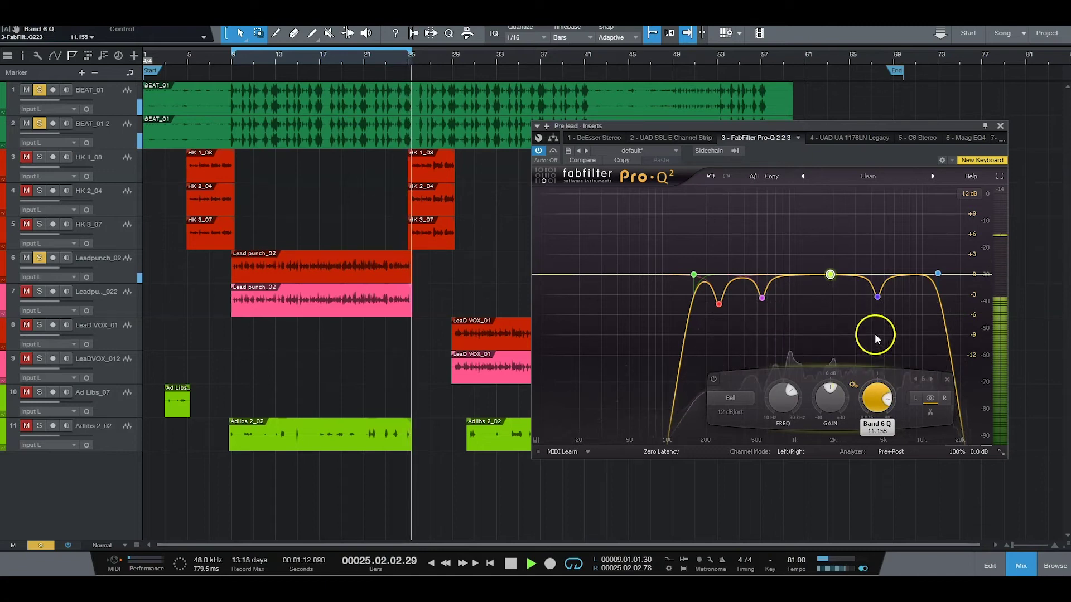
drag(830, 275, 838, 300)
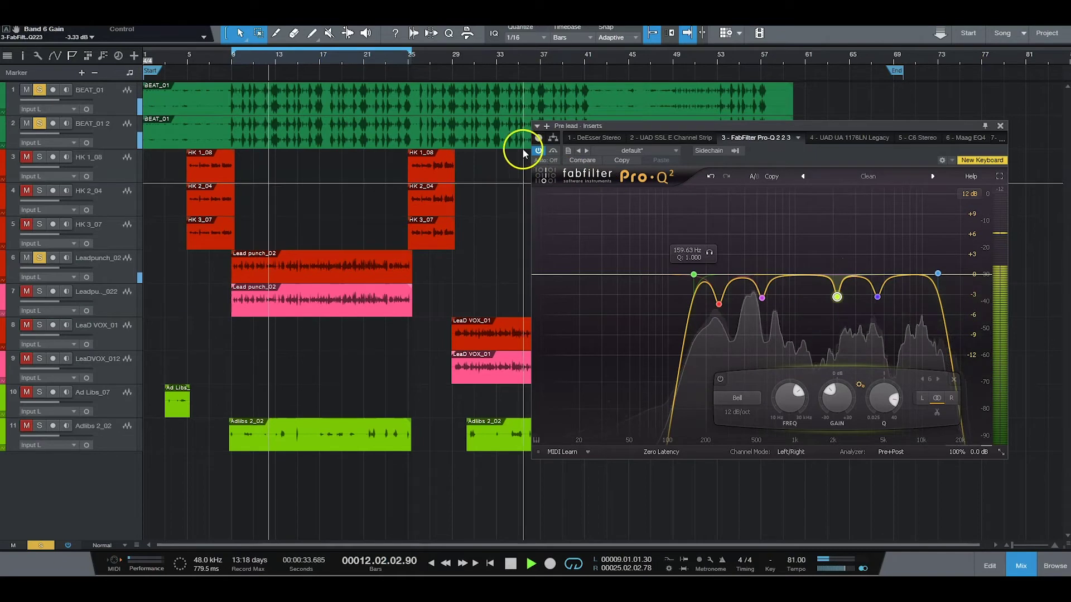
Step: Compare the EQ bypassed and active, then close Pro-Q 2 and stop playback
click(542, 151)
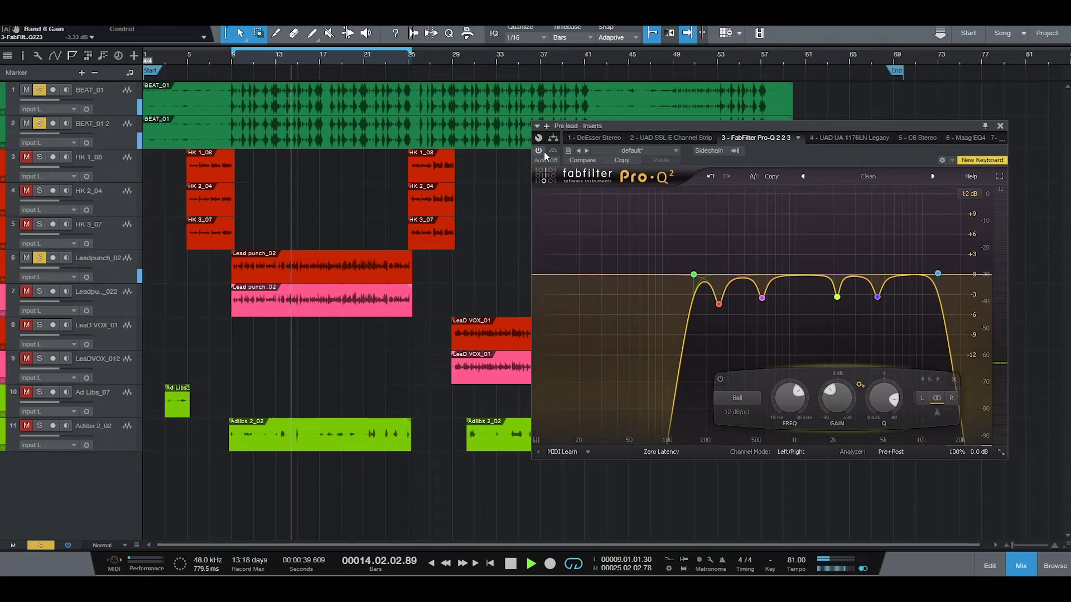
click(568, 127)
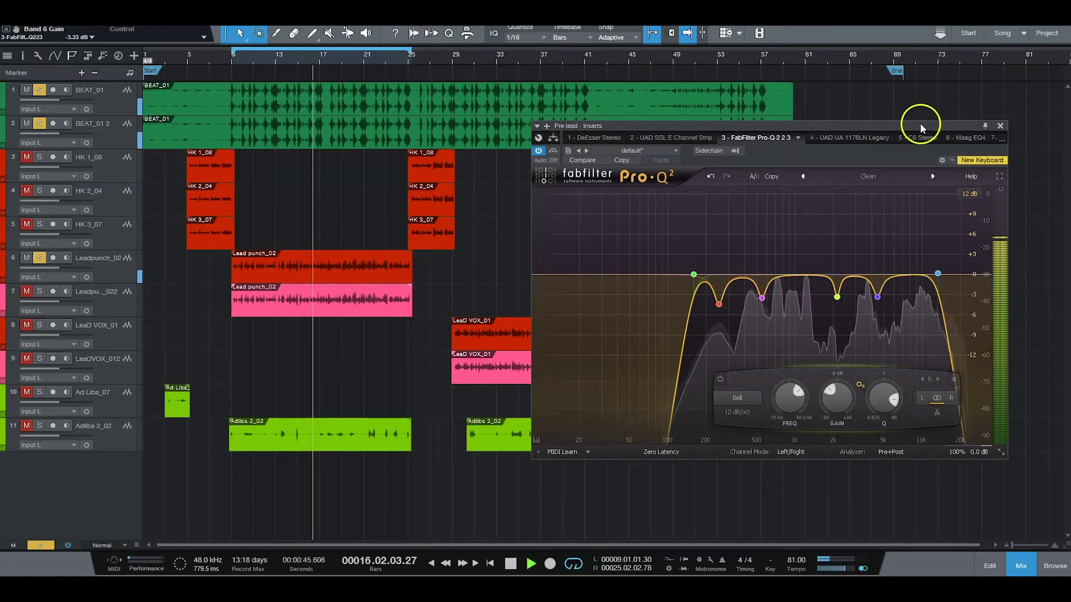
click(1001, 126)
key(space)
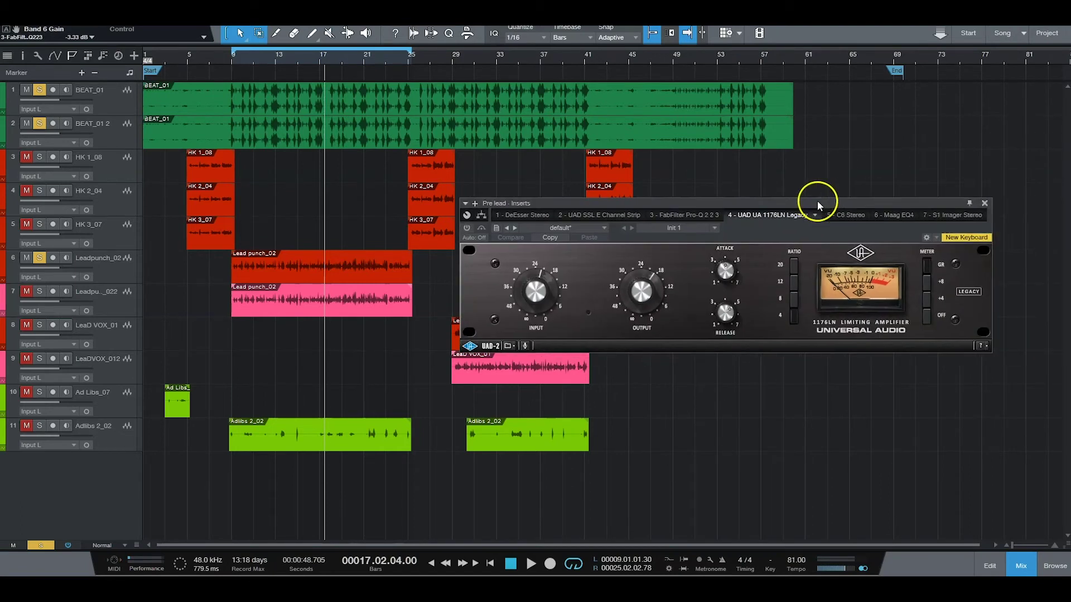
Step: Raise the UAD 1176LN window and turn up its Input knob
drag(817, 200, 818, 169)
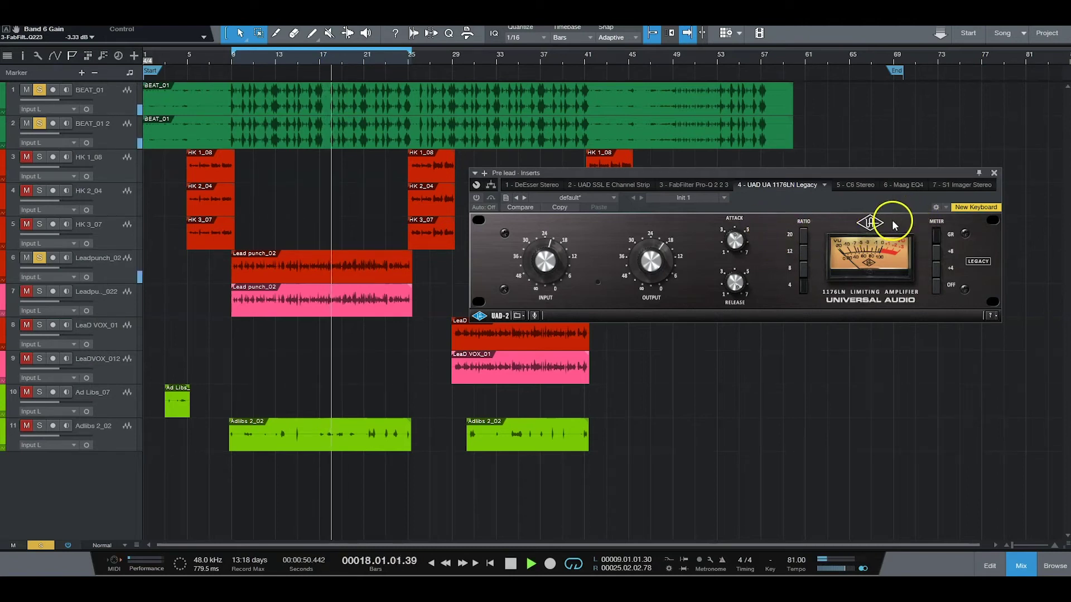
drag(554, 272, 547, 229)
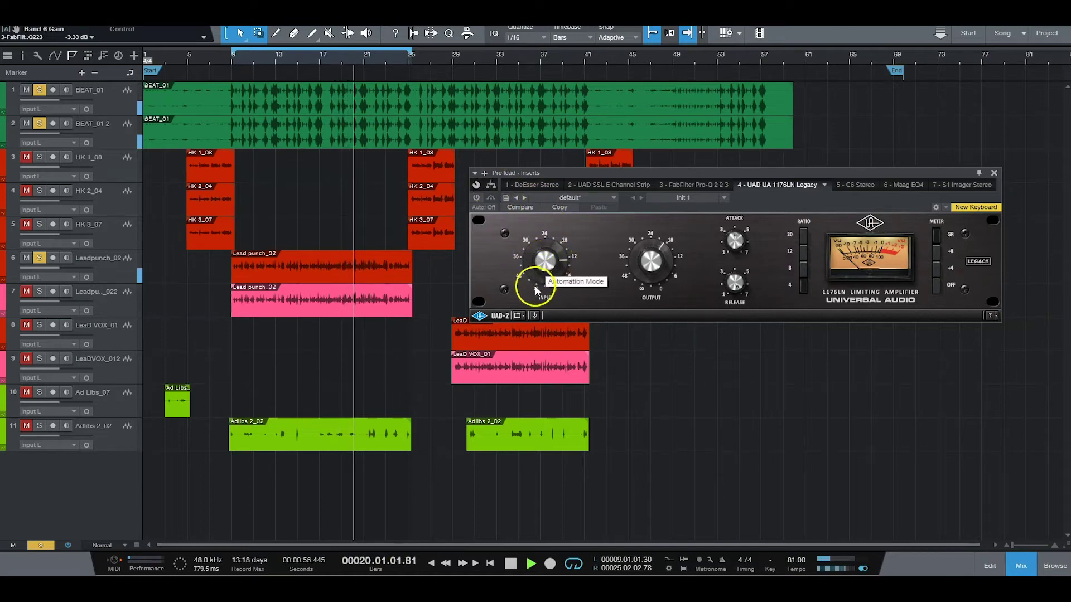
Step: Switch on the 1176 and raise its input to -17.52 dB
click(476, 198)
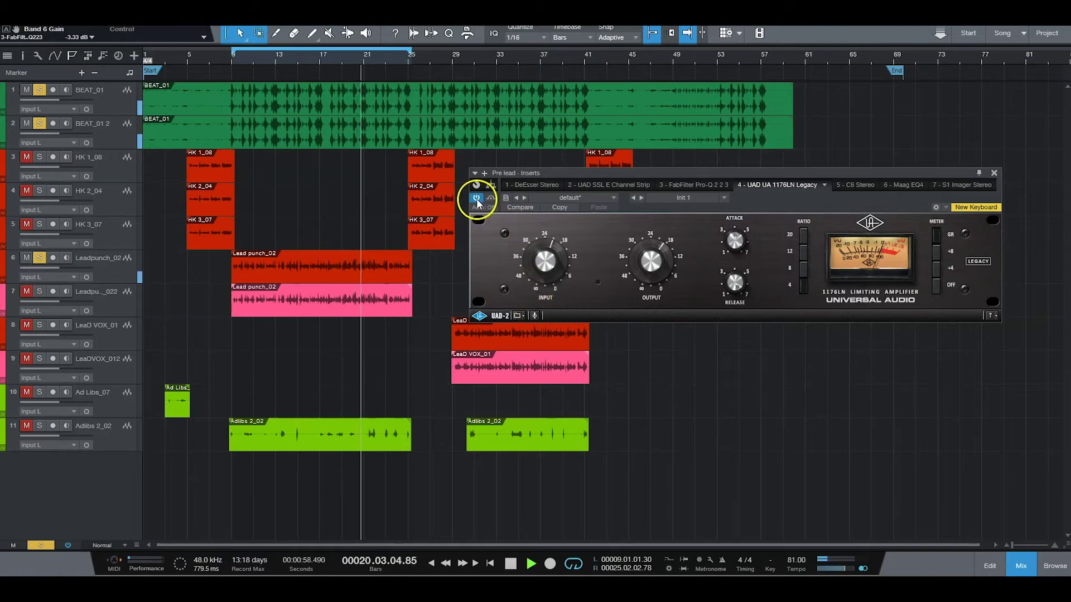
drag(563, 279, 547, 260)
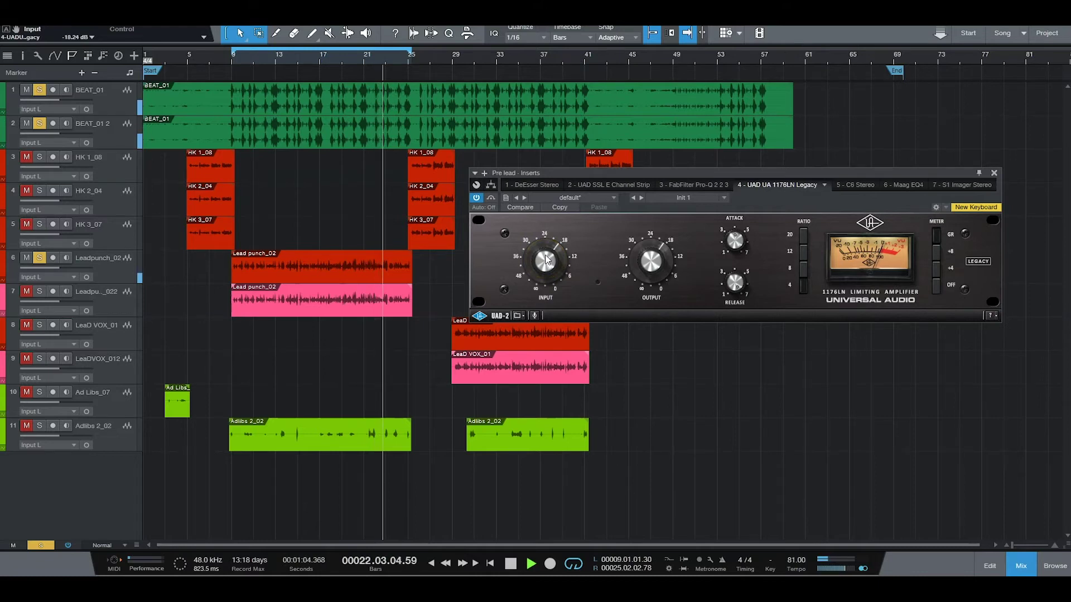
click(643, 260)
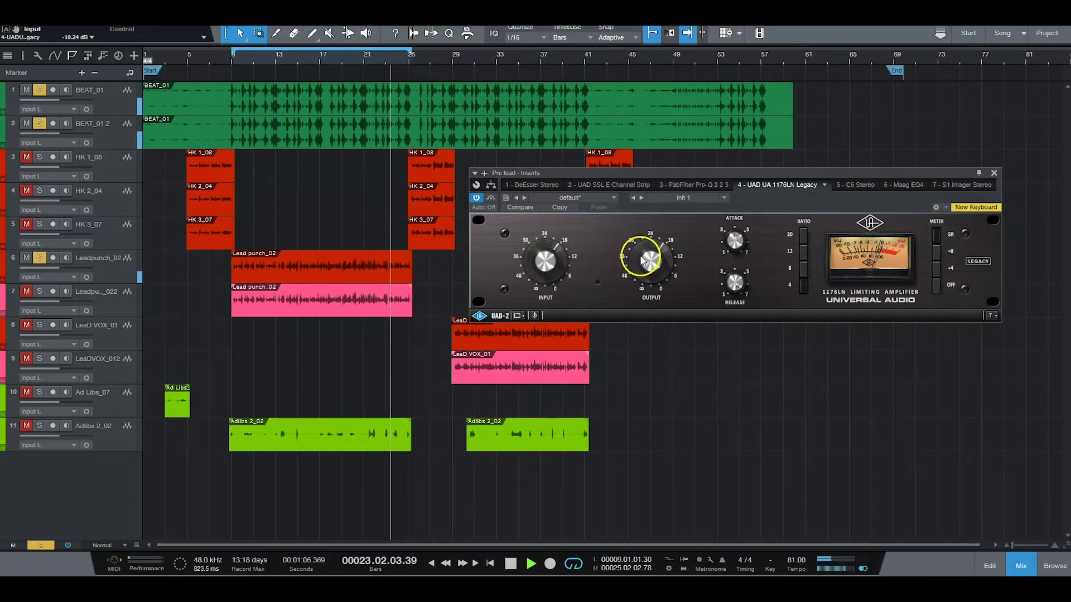
click(549, 269)
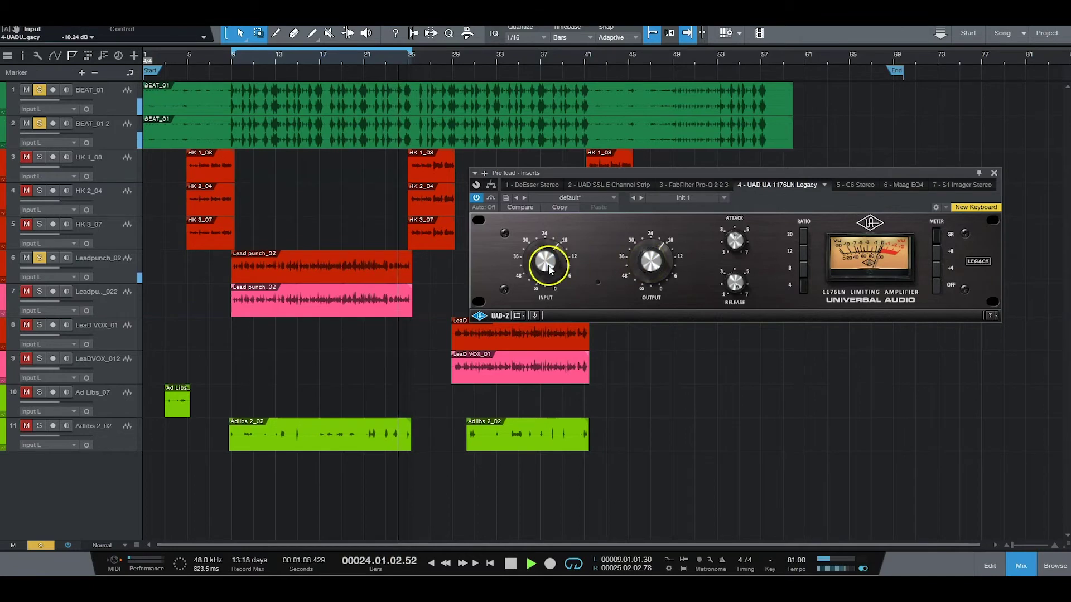
drag(549, 269, 547, 268)
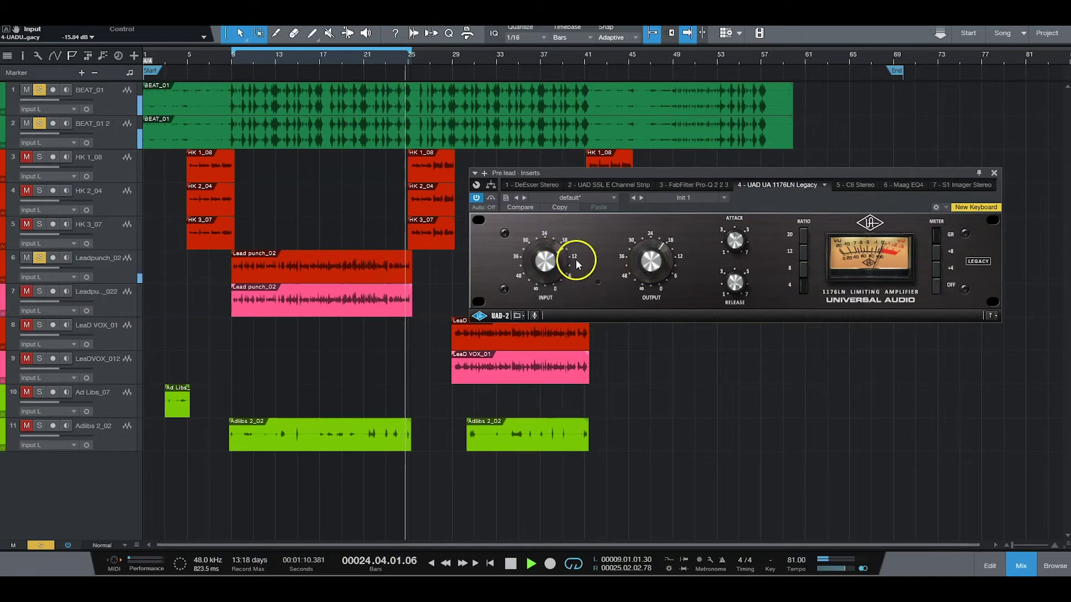
Step: Turn the 1176 output down to -24.96 dB, toggle its power, and close the plugin window
click(648, 271)
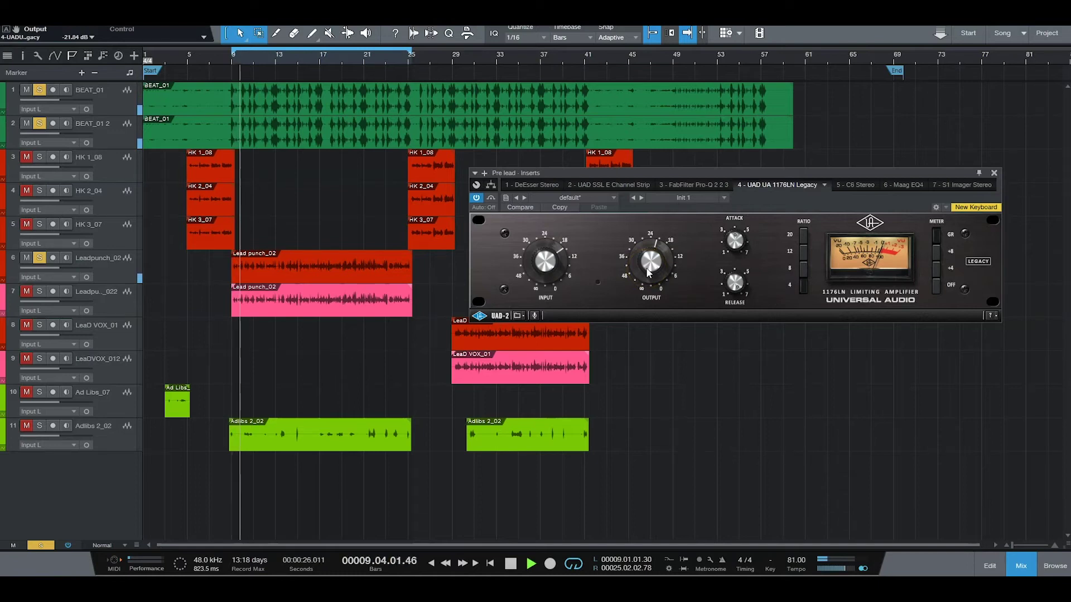
drag(648, 271, 493, 211)
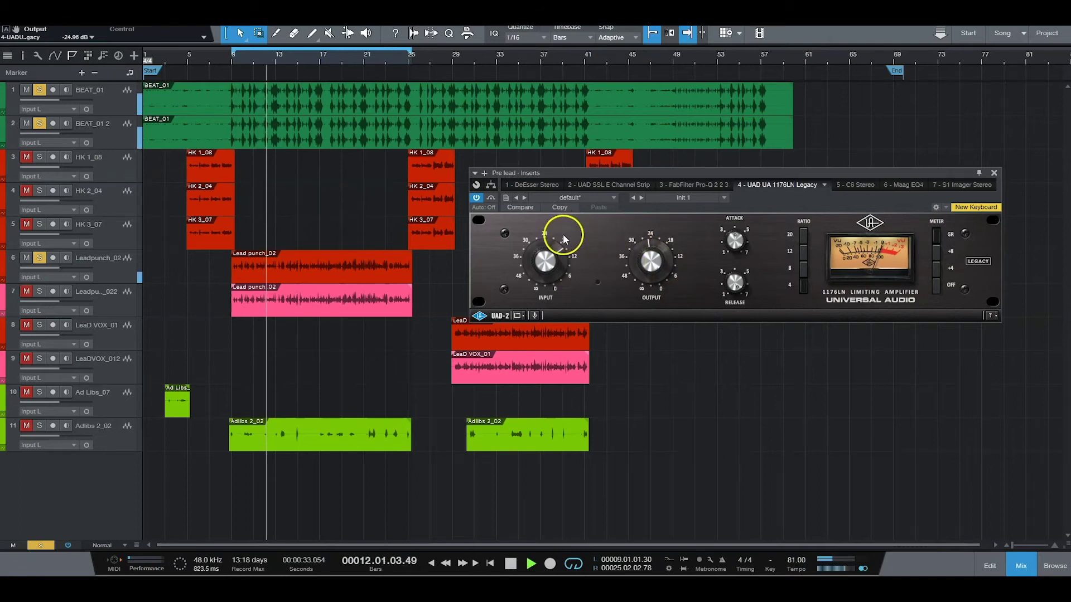
click(476, 198)
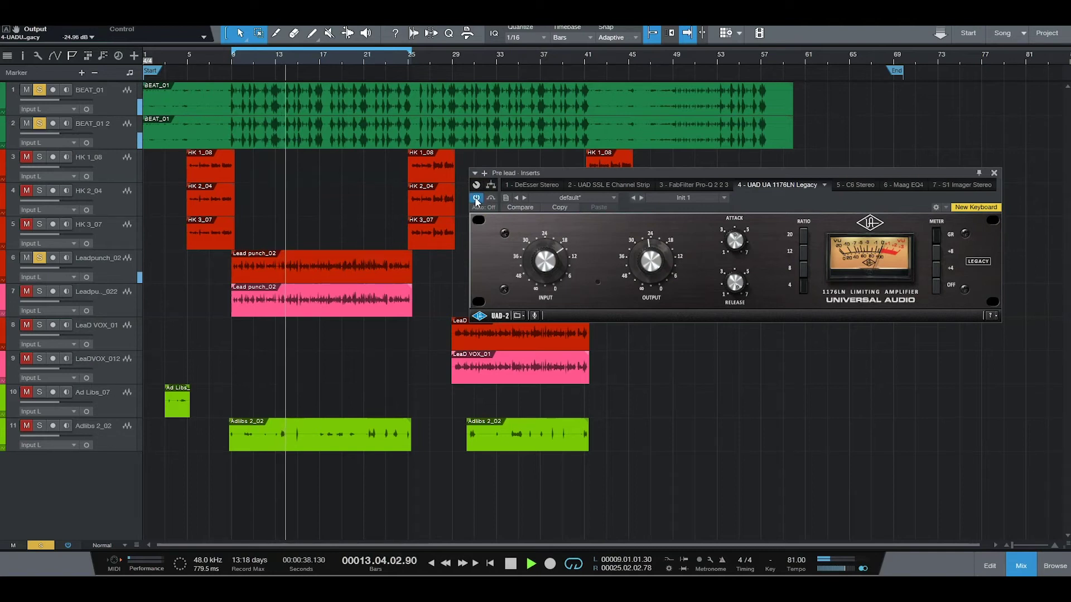
click(996, 170)
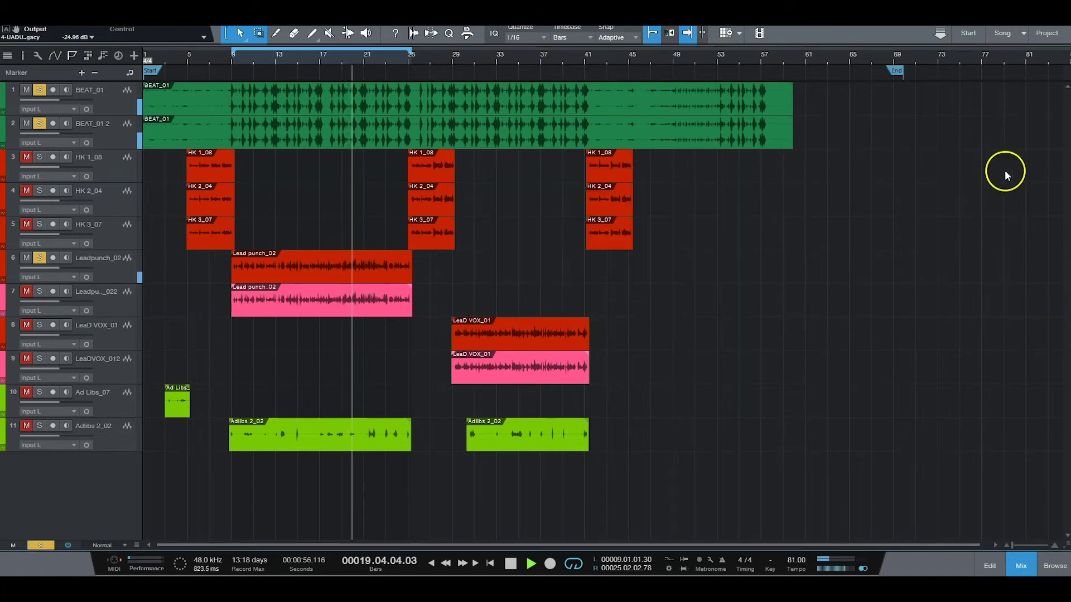
Step: Stop playback and move the C6 Stereo window to the upper right of the screen
key(space)
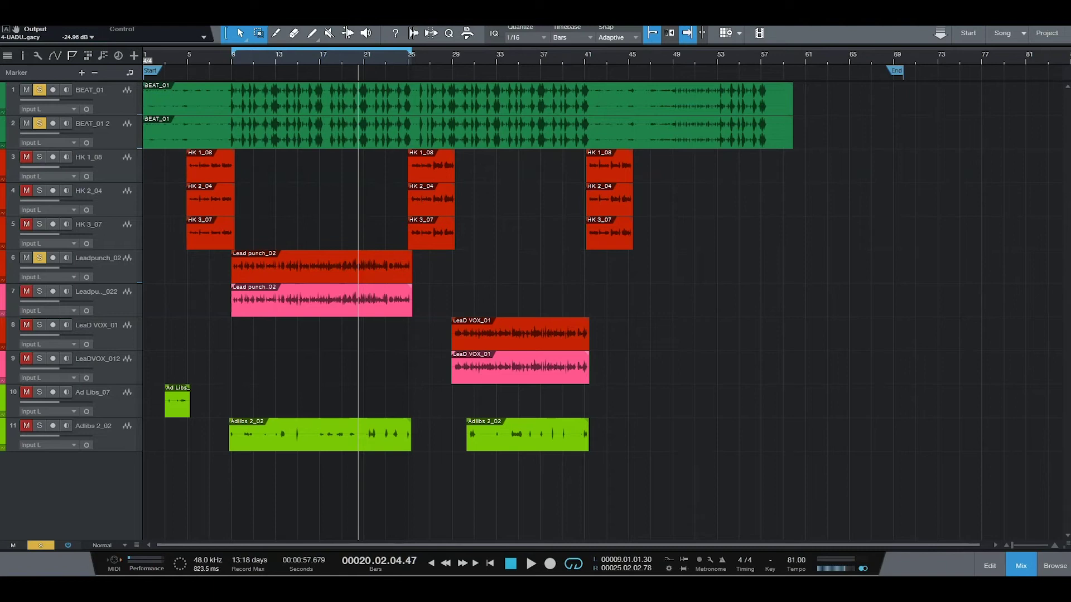
drag(777, 179, 767, 141)
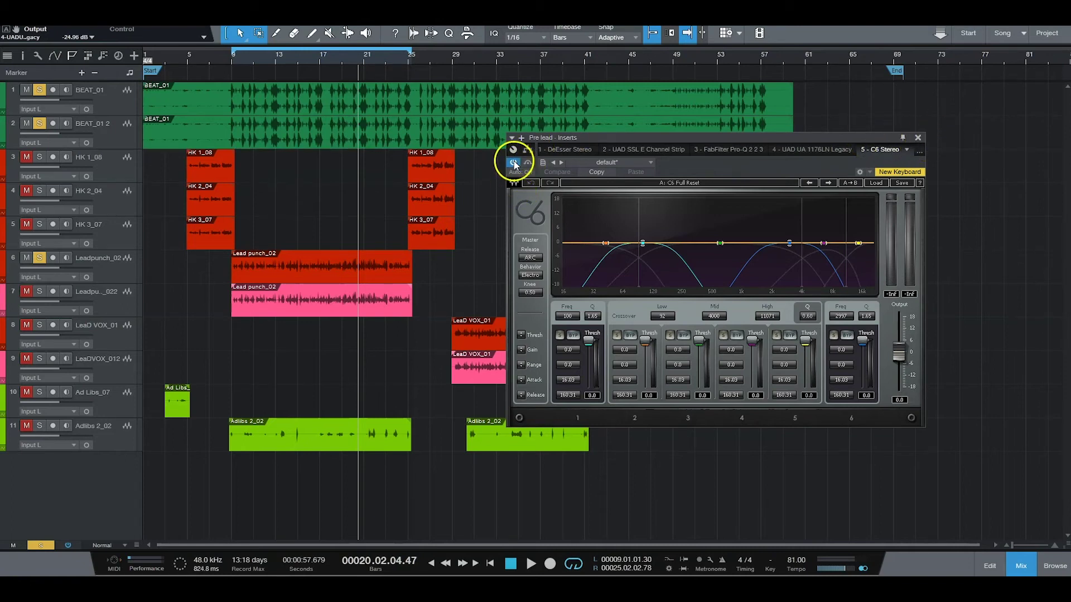
Step: Set the C6 Master Range to -8.0 for all bands and resume playback
drag(523, 366, 527, 419)
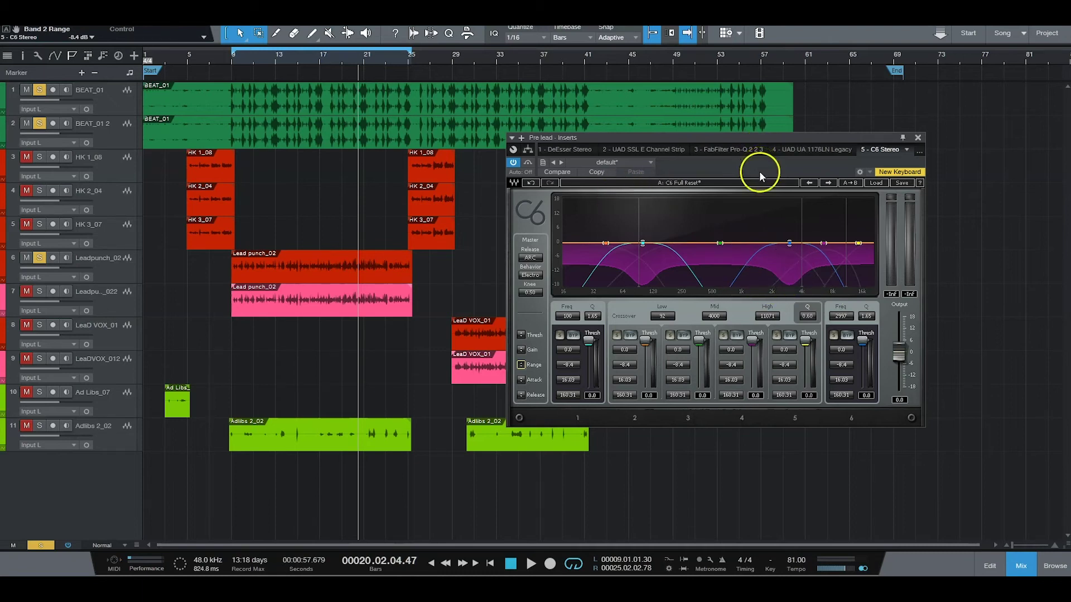
key(space)
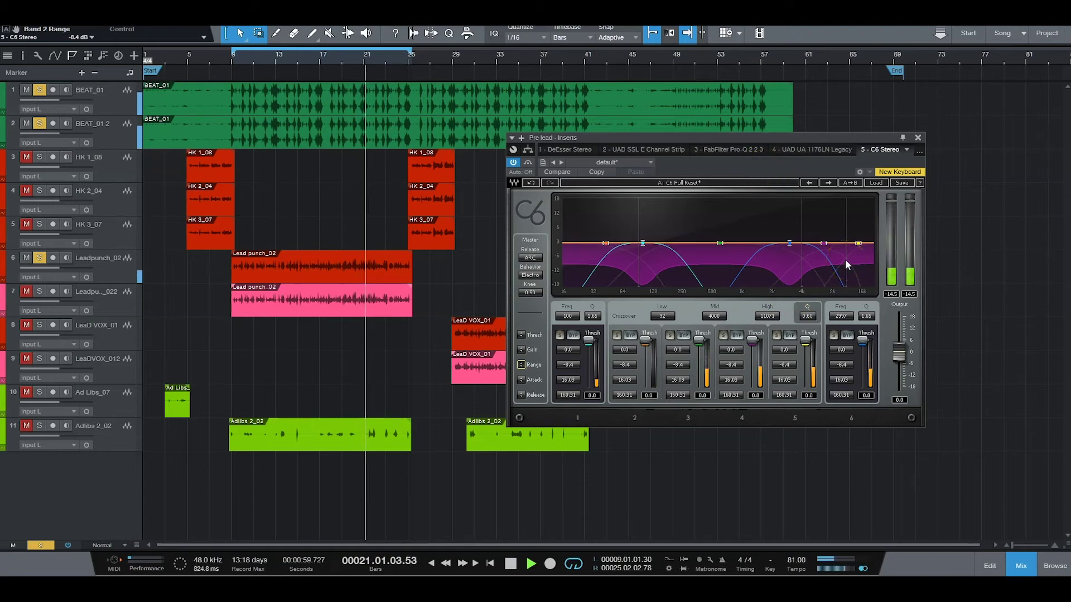
Step: Solo C6 bands 1, 2 and 3 in turn to audition each one
click(618, 334)
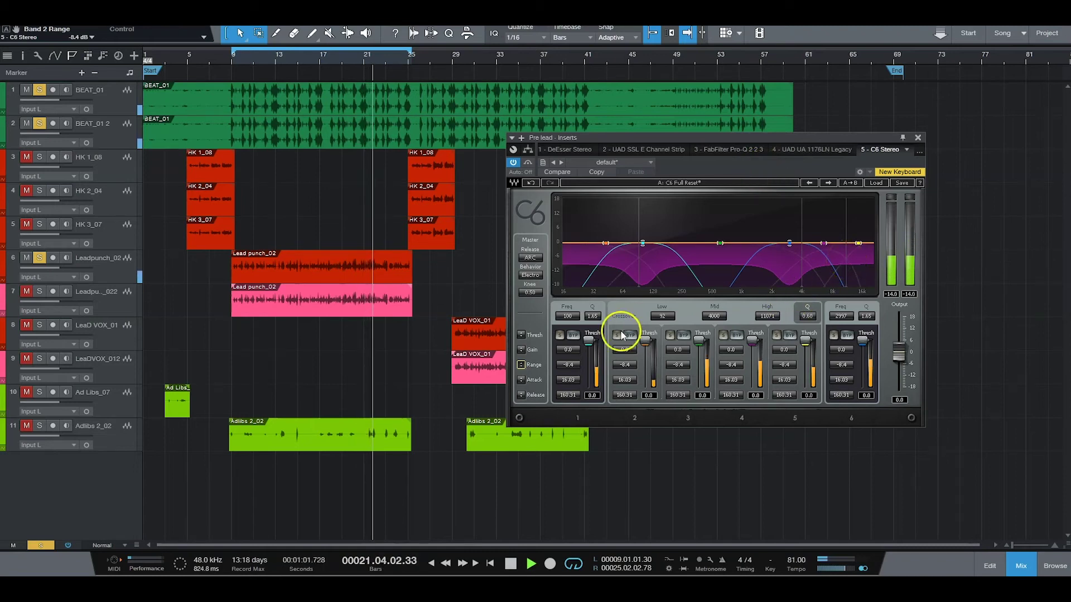
click(564, 336)
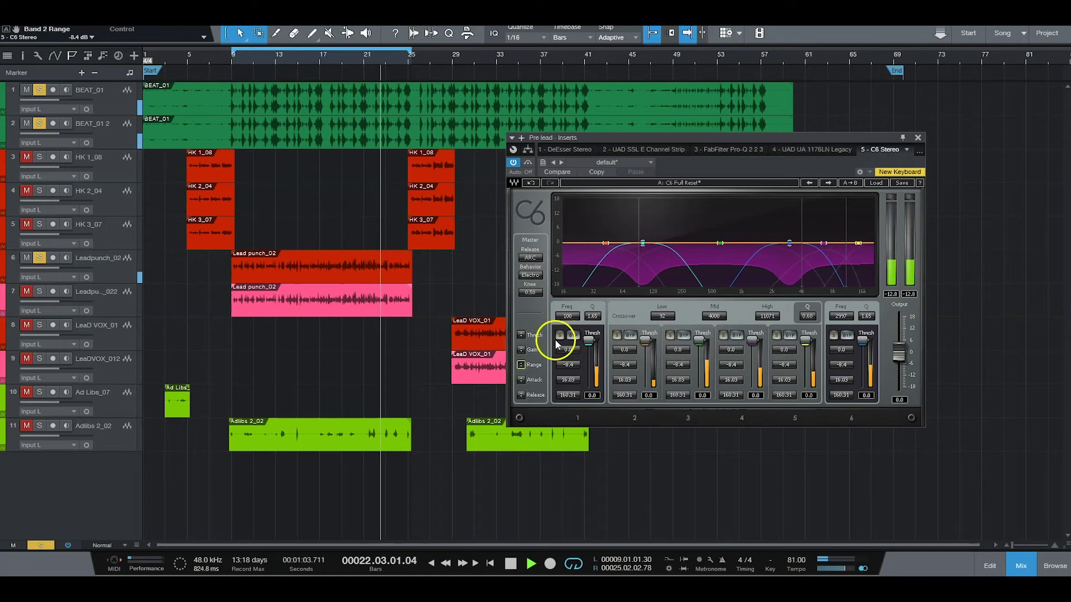
click(560, 335)
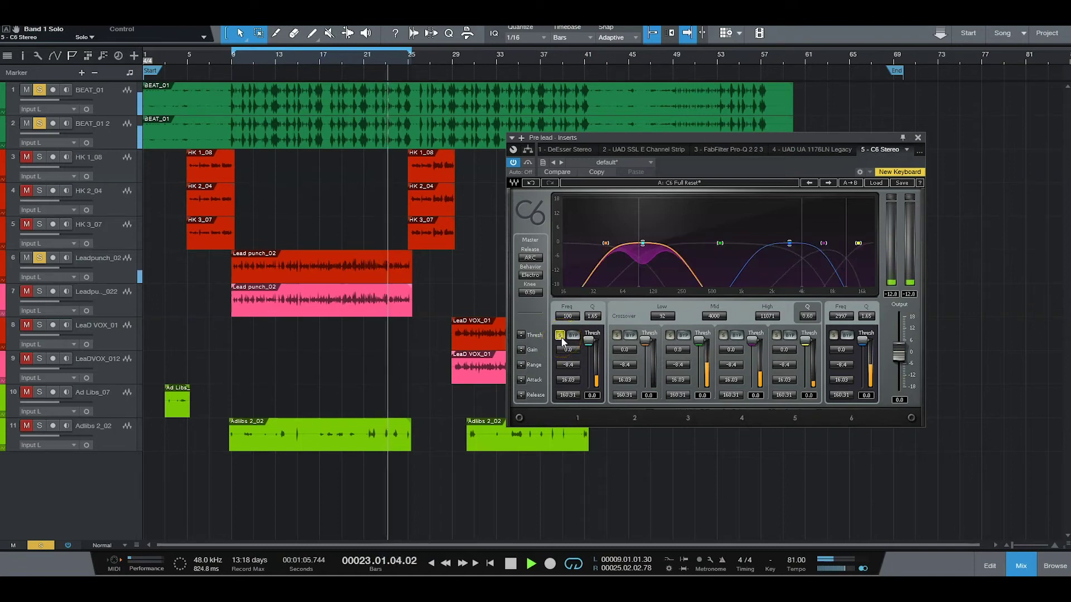
click(550, 335)
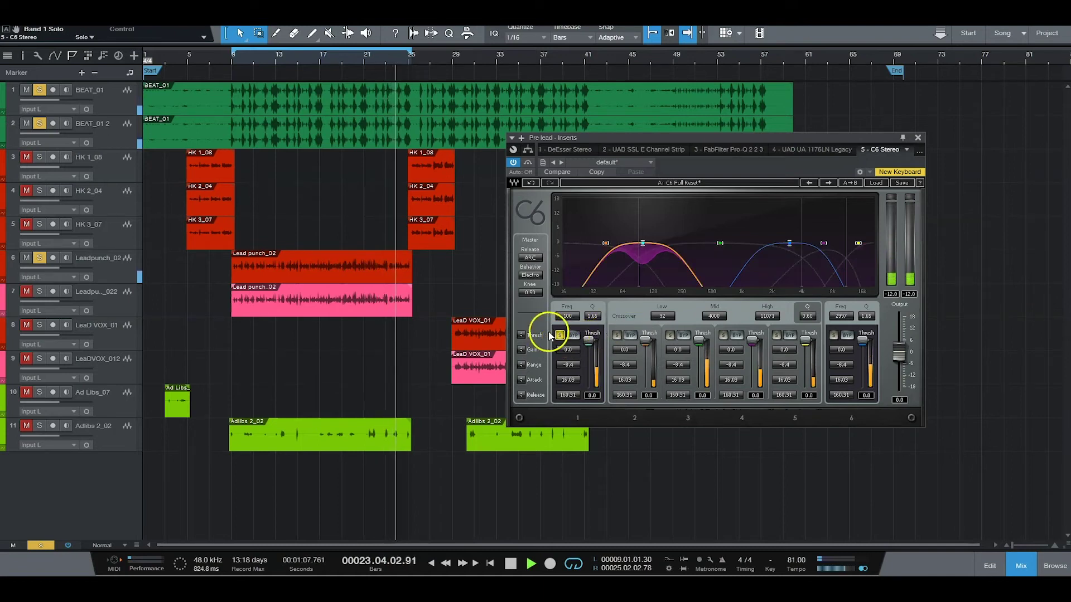
click(559, 335)
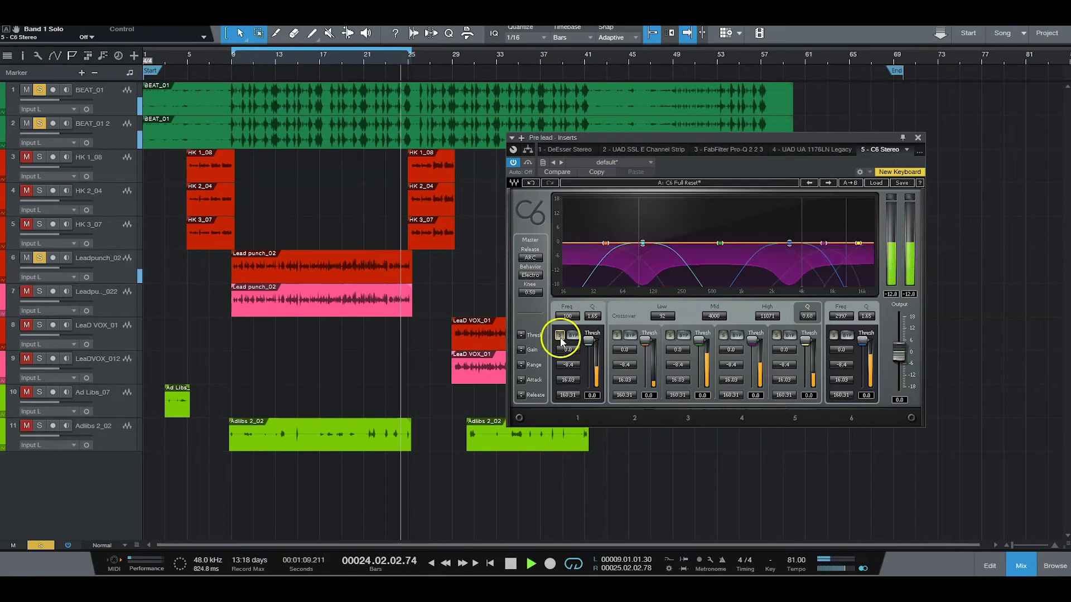
click(616, 335)
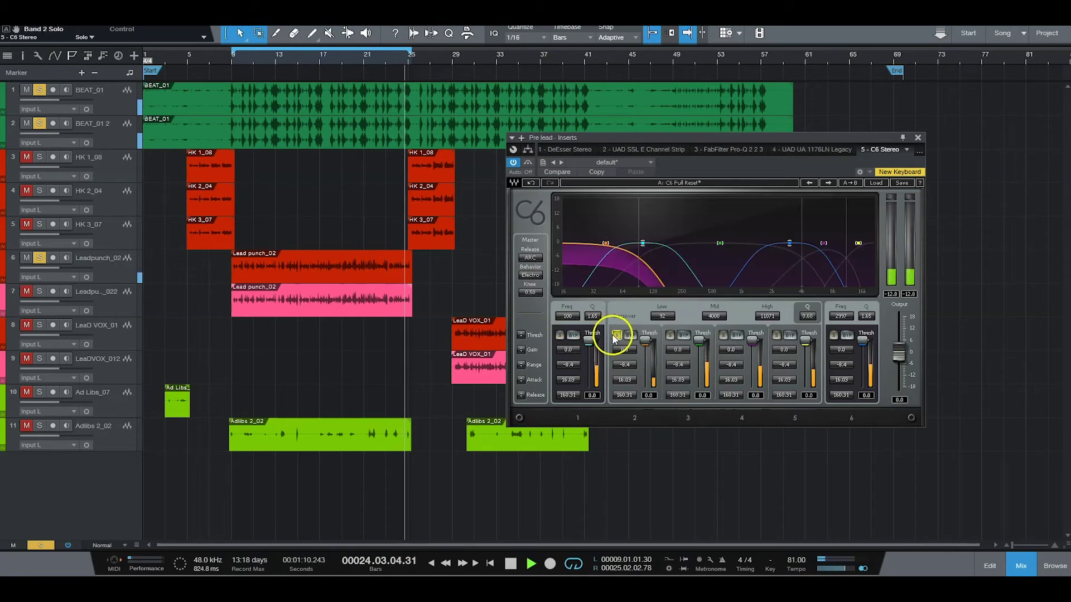
click(670, 335)
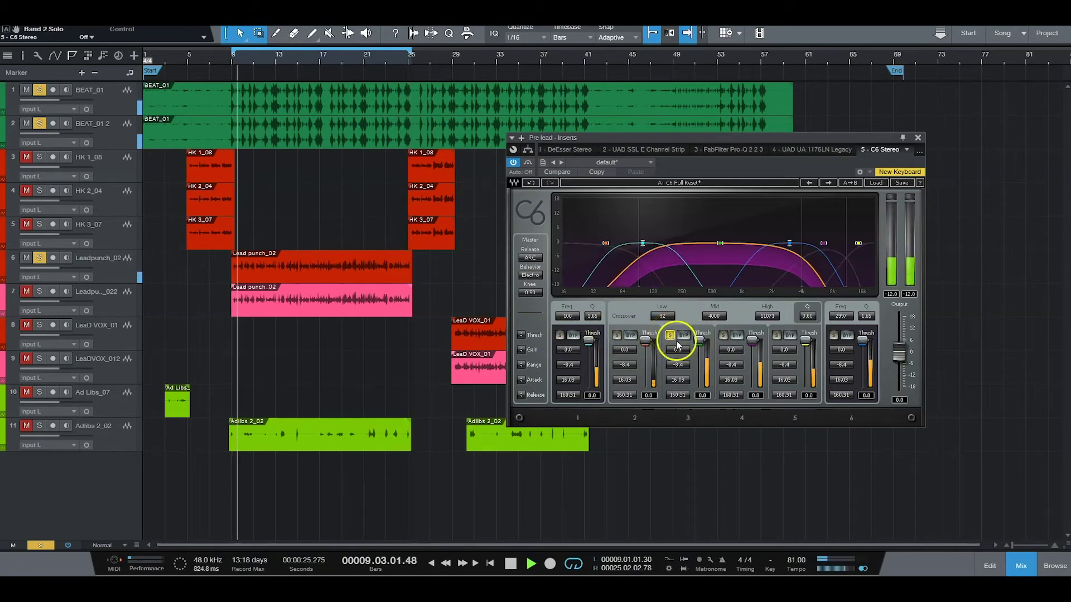
click(669, 336)
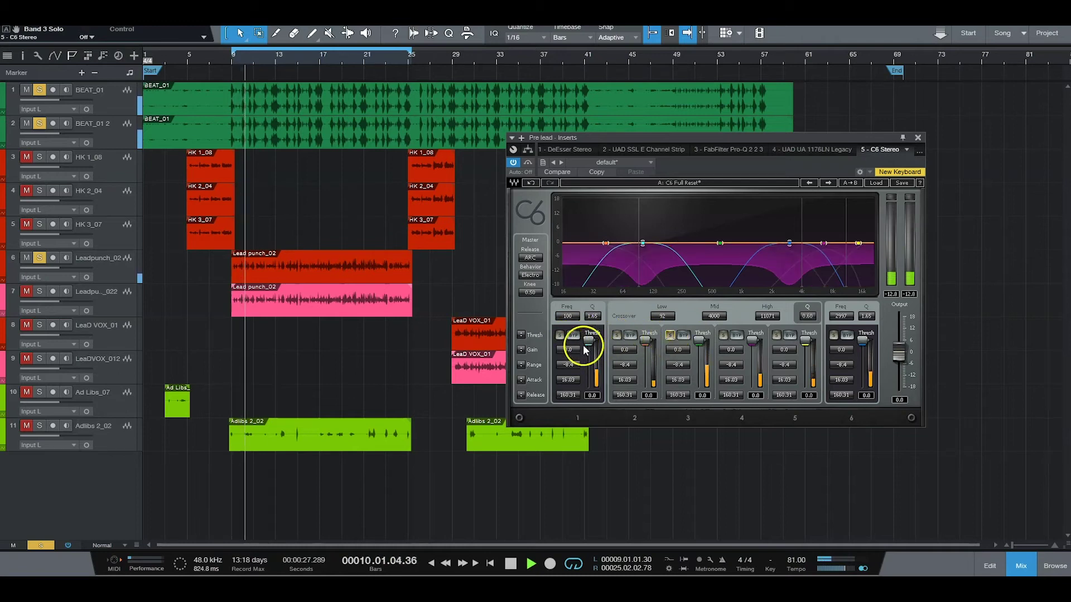
Step: Pull down the thresholds of bands 1, 2 and 3, settling band 1 at -43.8 dB
drag(581, 342, 590, 471)
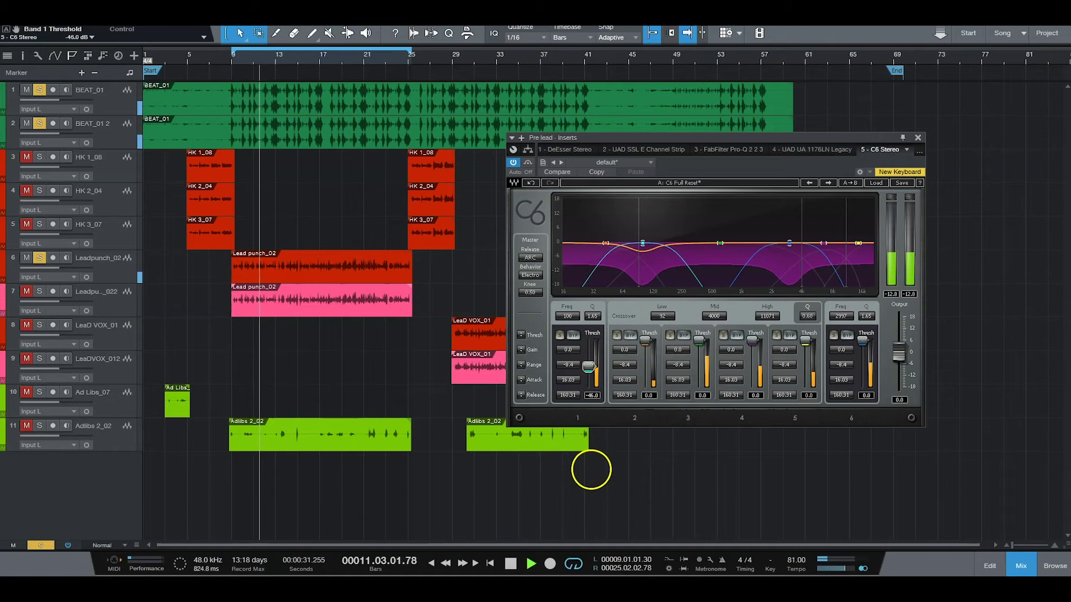
drag(644, 341, 661, 373)
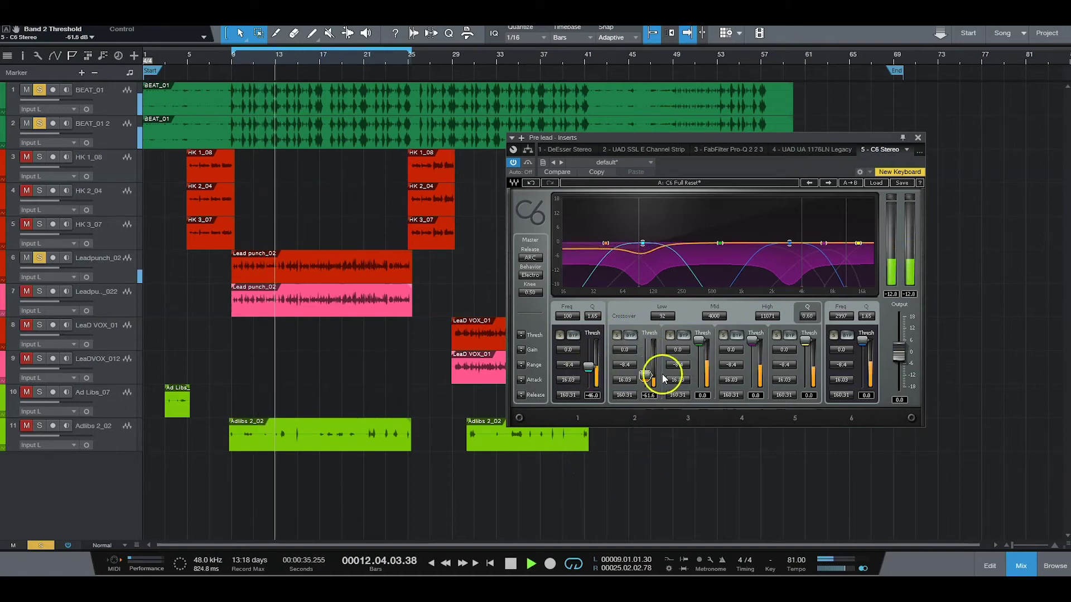
click(617, 336)
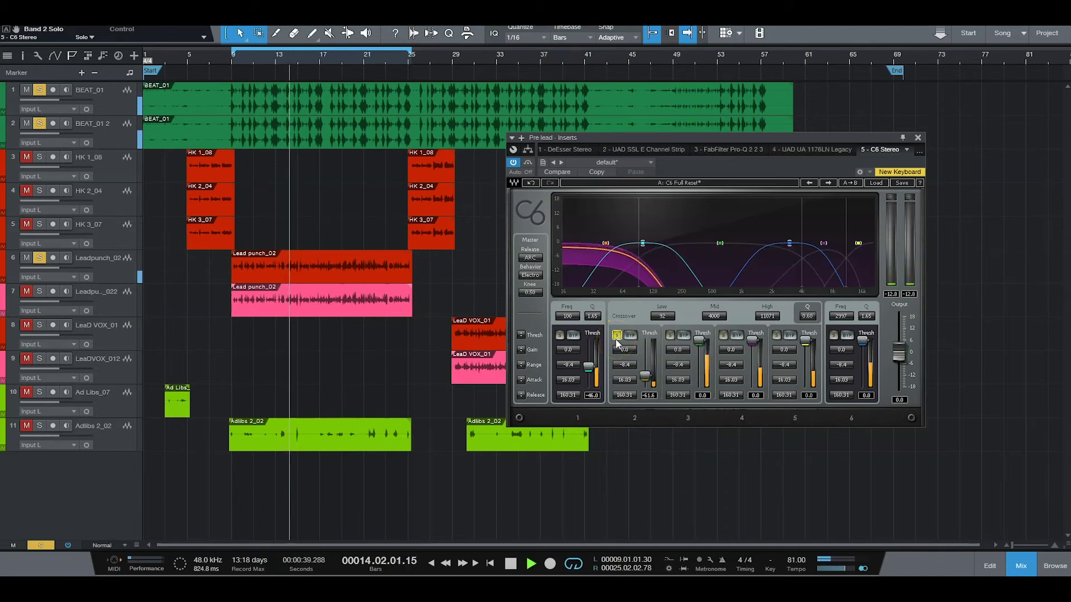
click(616, 337)
click(561, 336)
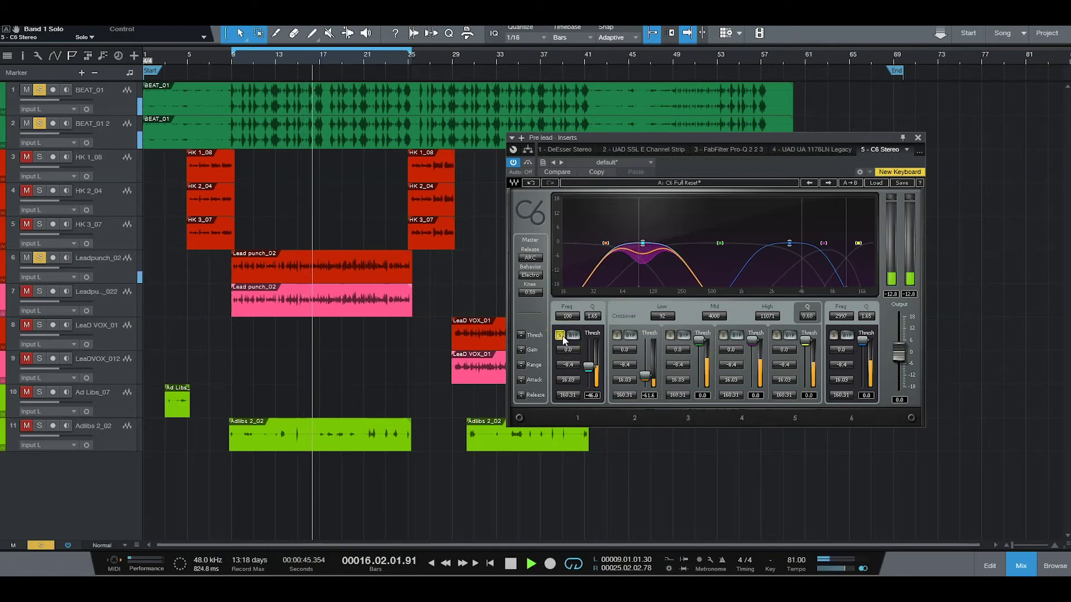
click(560, 335)
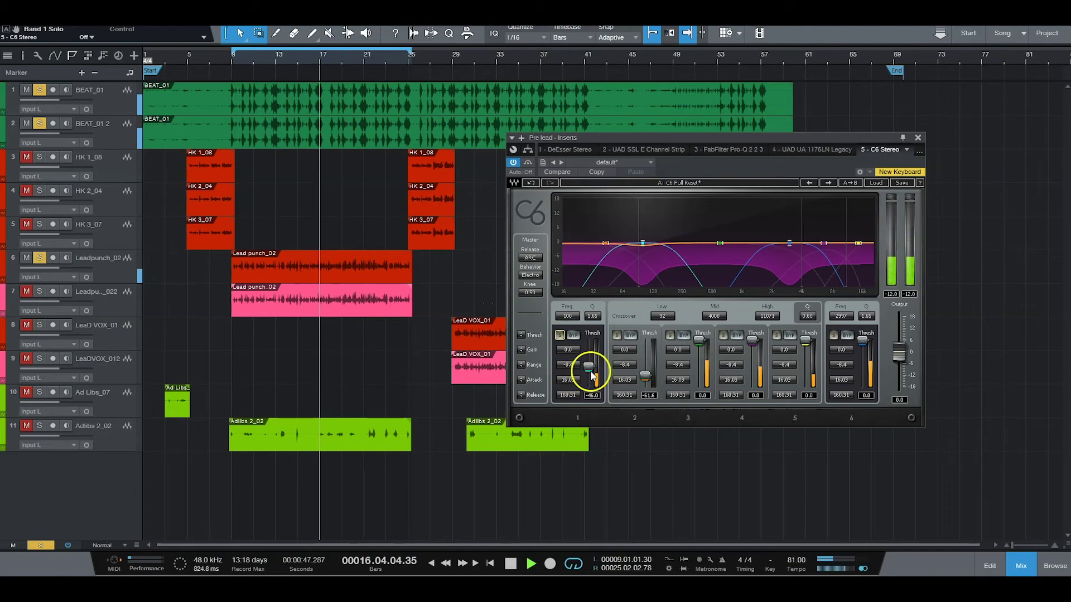
drag(589, 367, 585, 332)
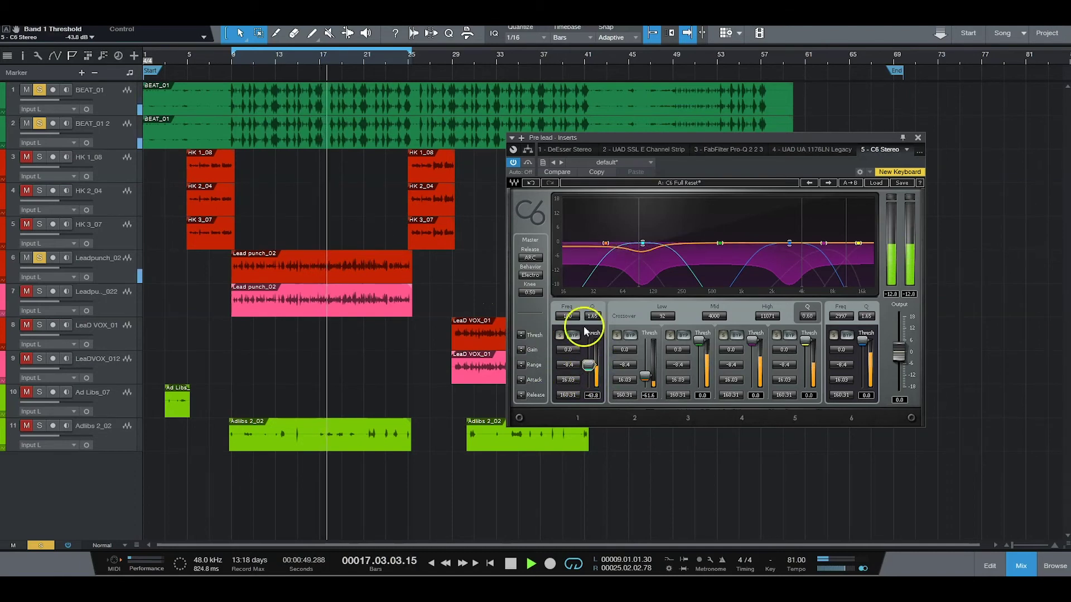
mouse_move(698, 339)
mouse_down()
mouse_move(698, 390)
mouse_move(698, 355)
mouse_up()
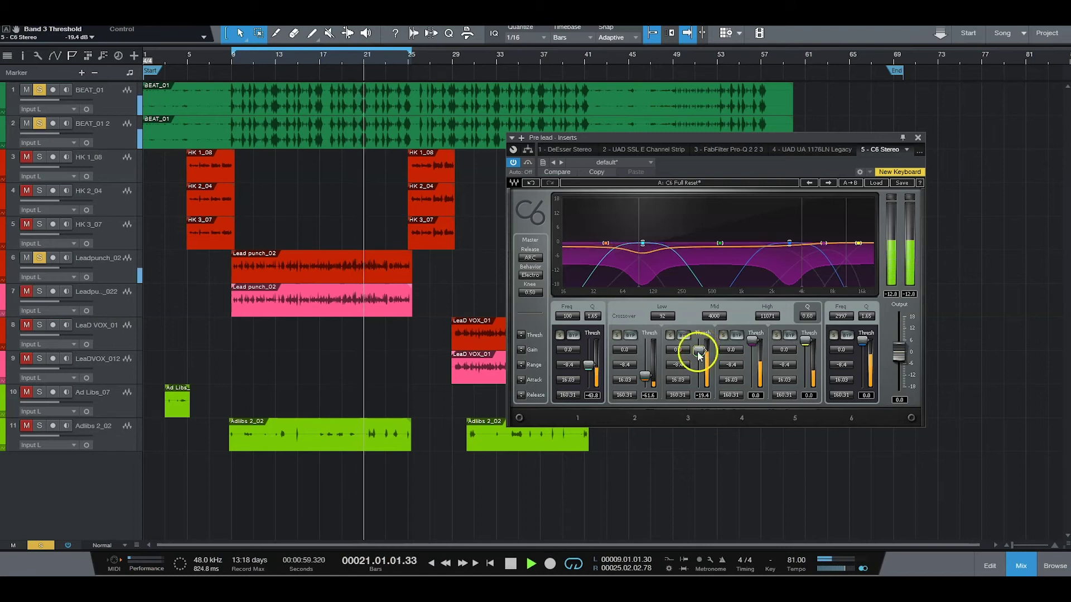
Step: Audition C6 band 4 solo, then lower its threshold to -33.1 dB
click(723, 335)
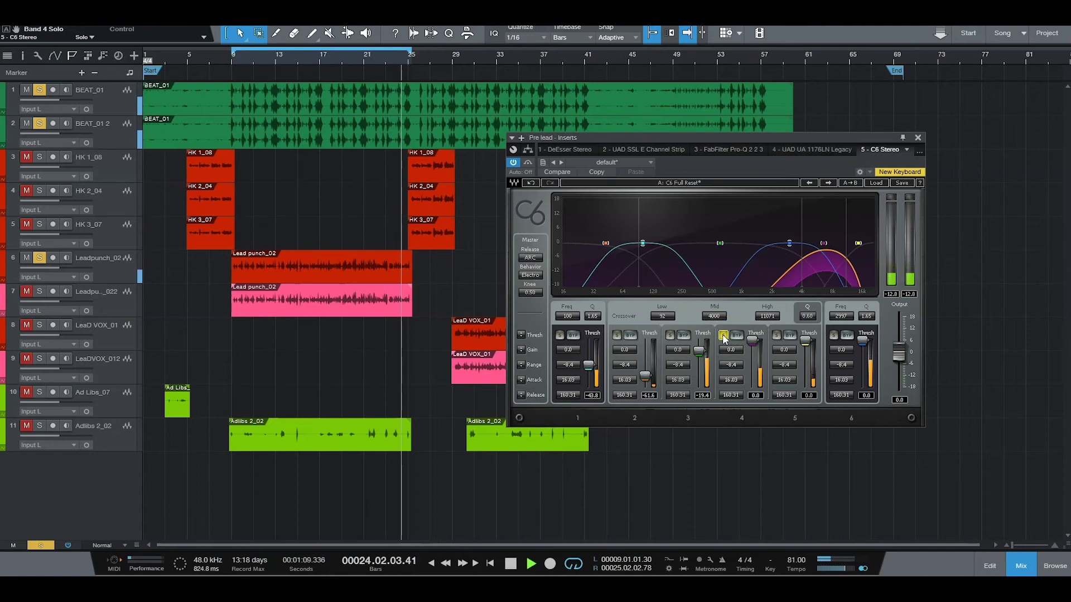
click(723, 336)
drag(752, 340, 757, 361)
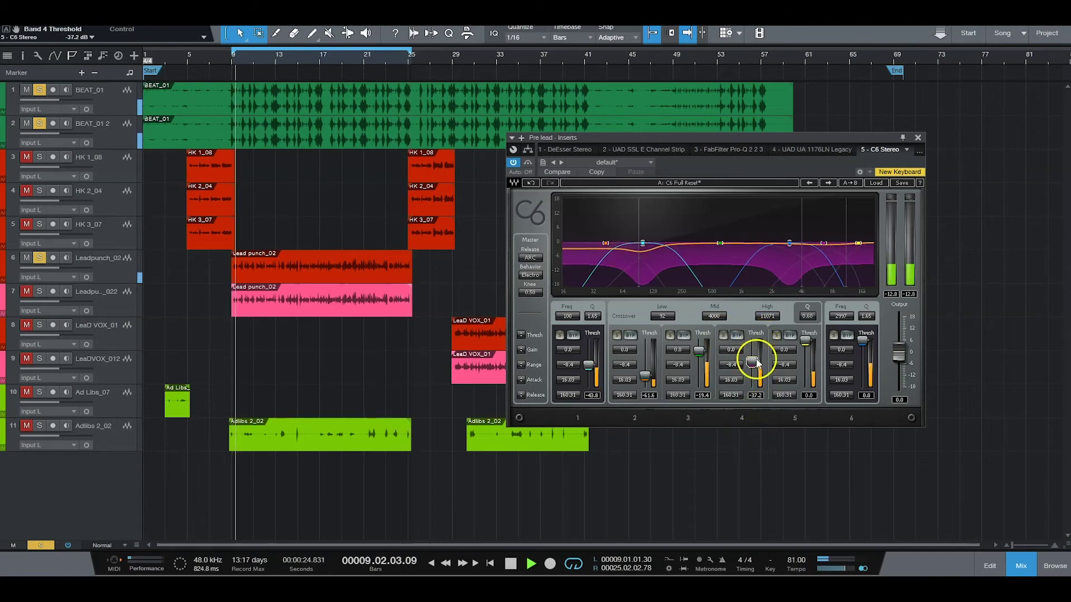
Step: Set band 5's threshold to -35.4 dB and band 6's to -28.4 dB, then close the C6
click(815, 347)
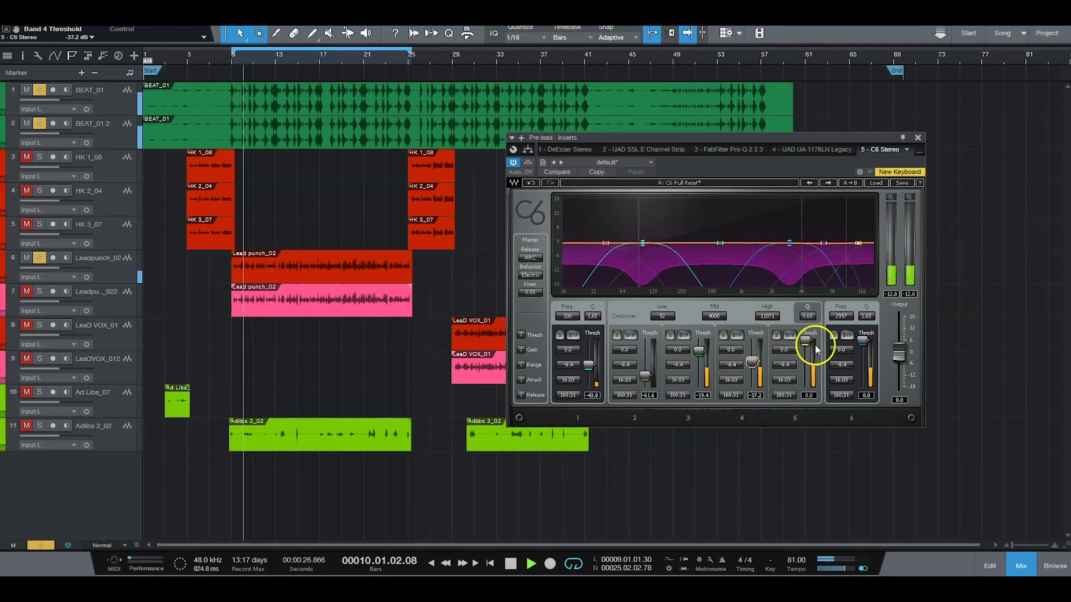
drag(815, 347, 804, 444)
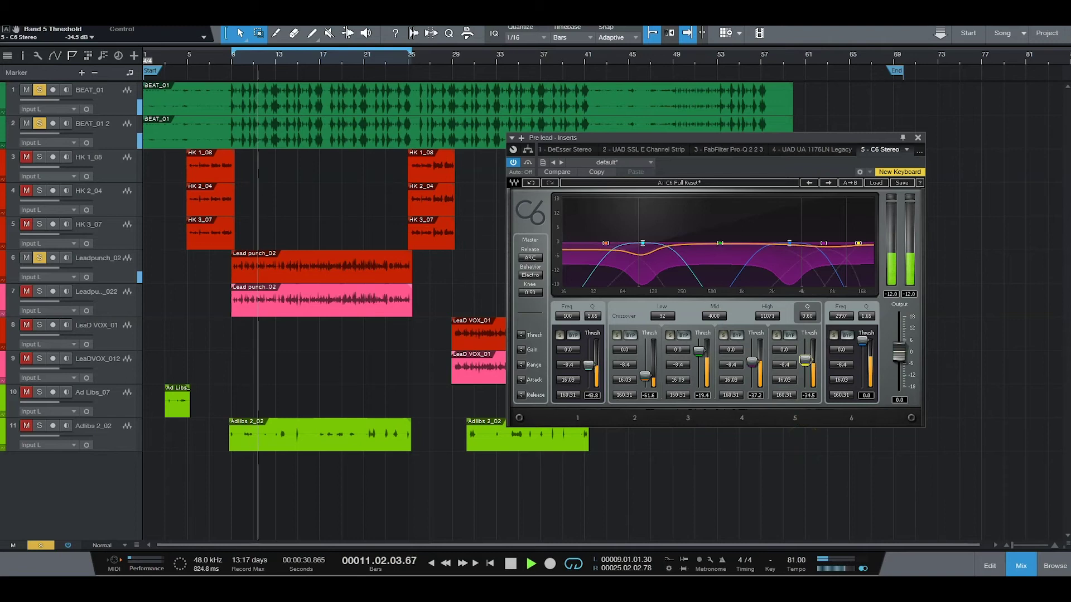
click(807, 362)
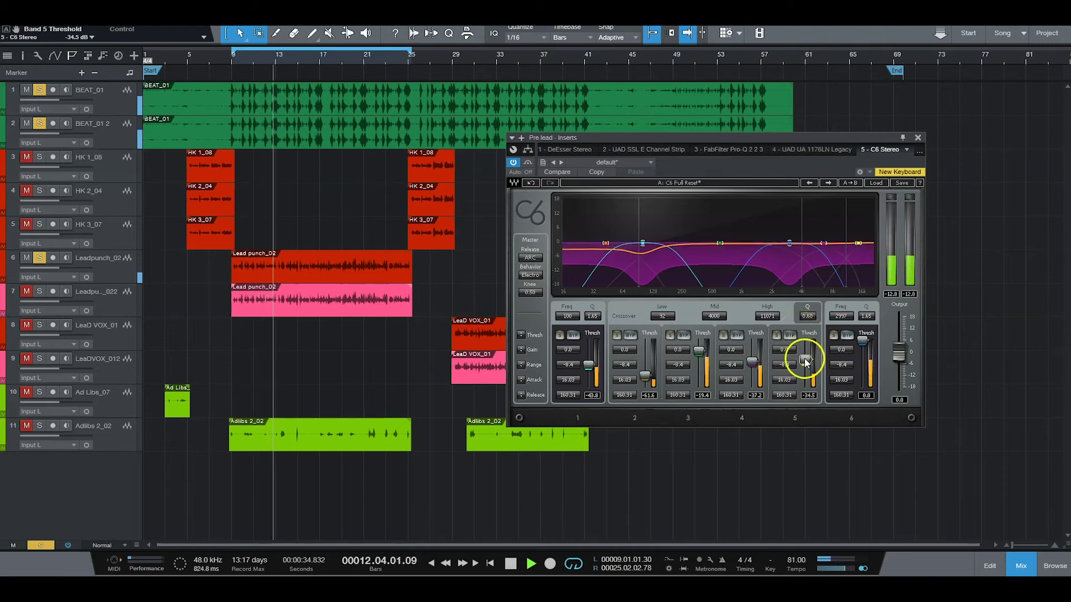
drag(805, 361, 805, 363)
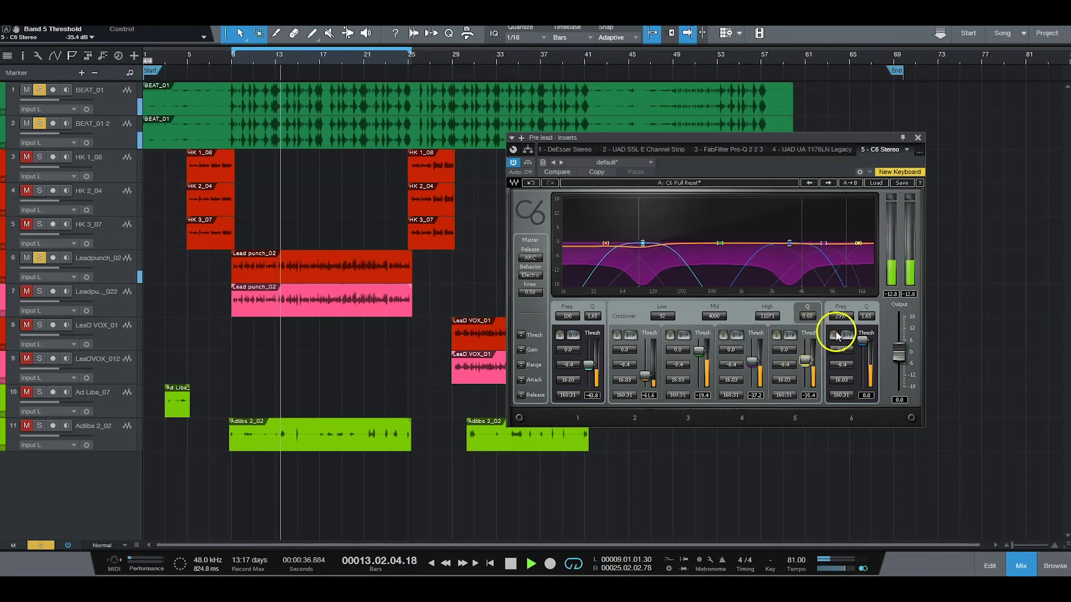
drag(862, 365, 865, 432)
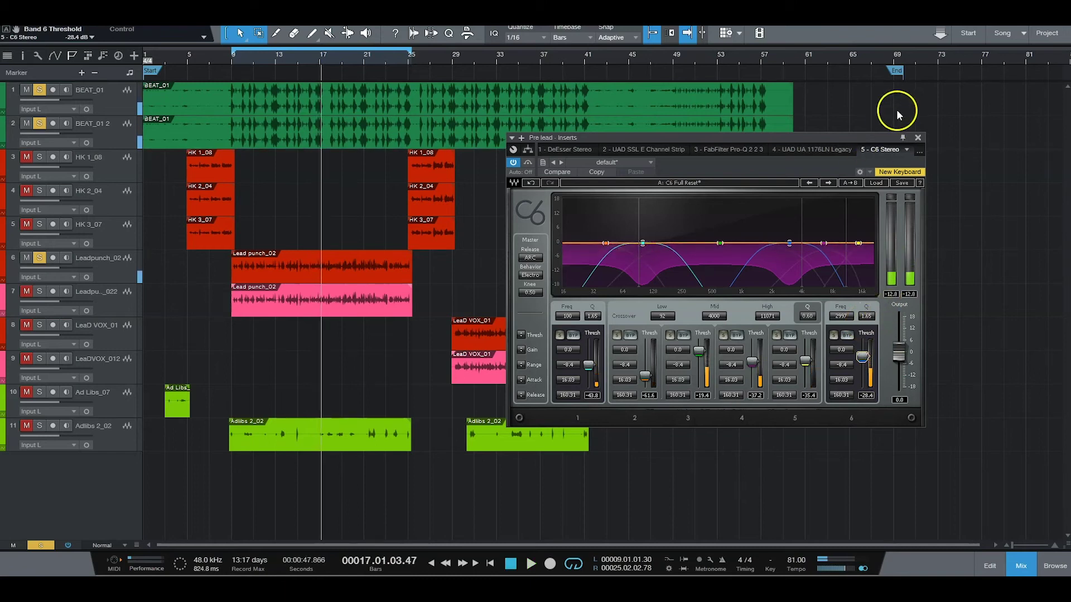
click(918, 137)
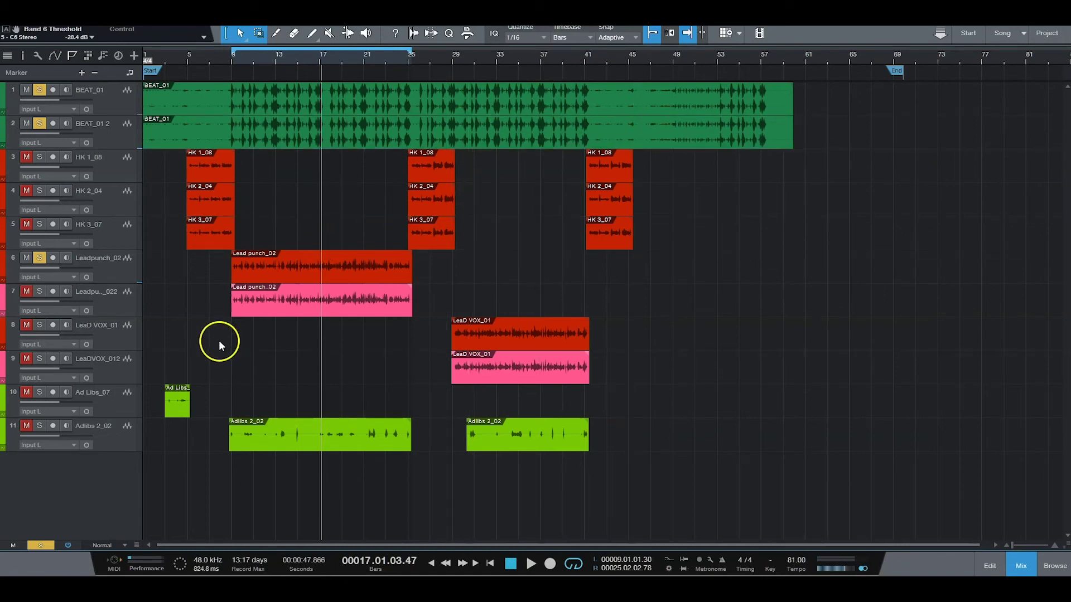
Step: Select the duplicate Lead punch_02 event on track 7 and review its Pro-Q 2 and C6 inserts
click(264, 312)
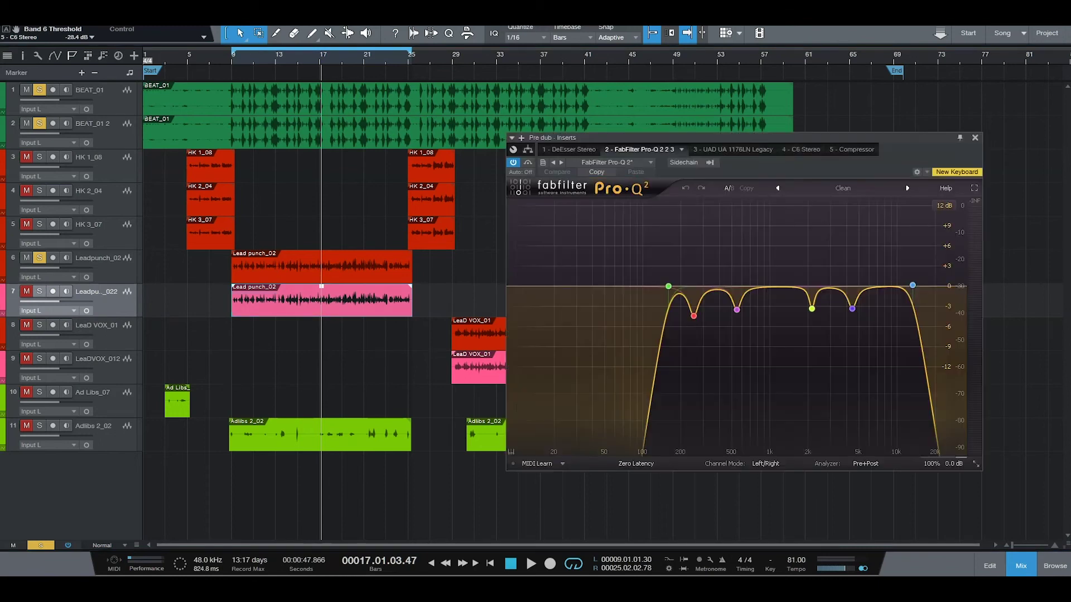
click(975, 137)
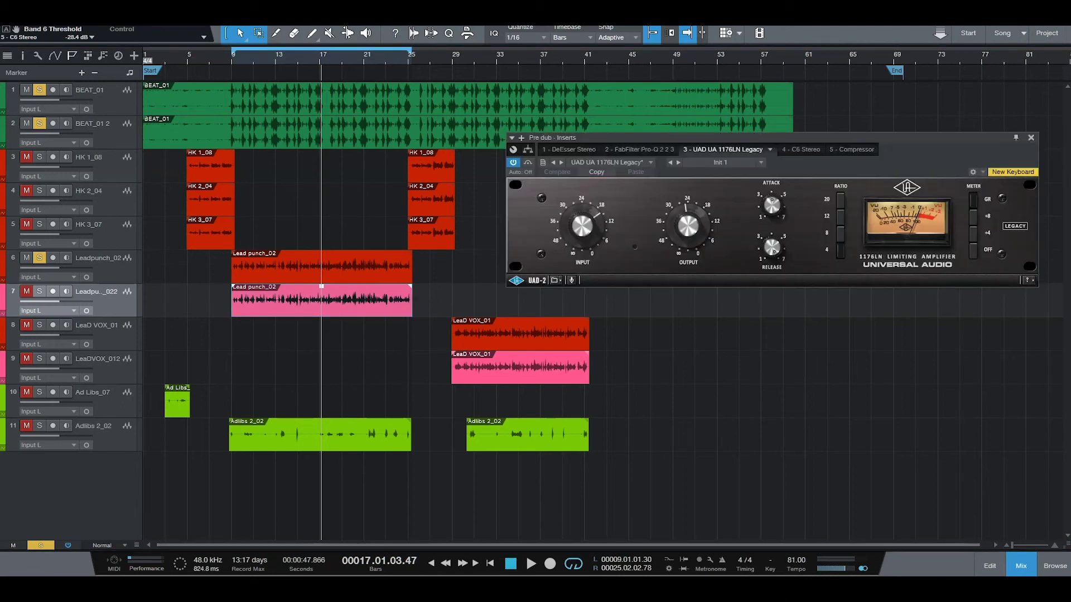
click(798, 150)
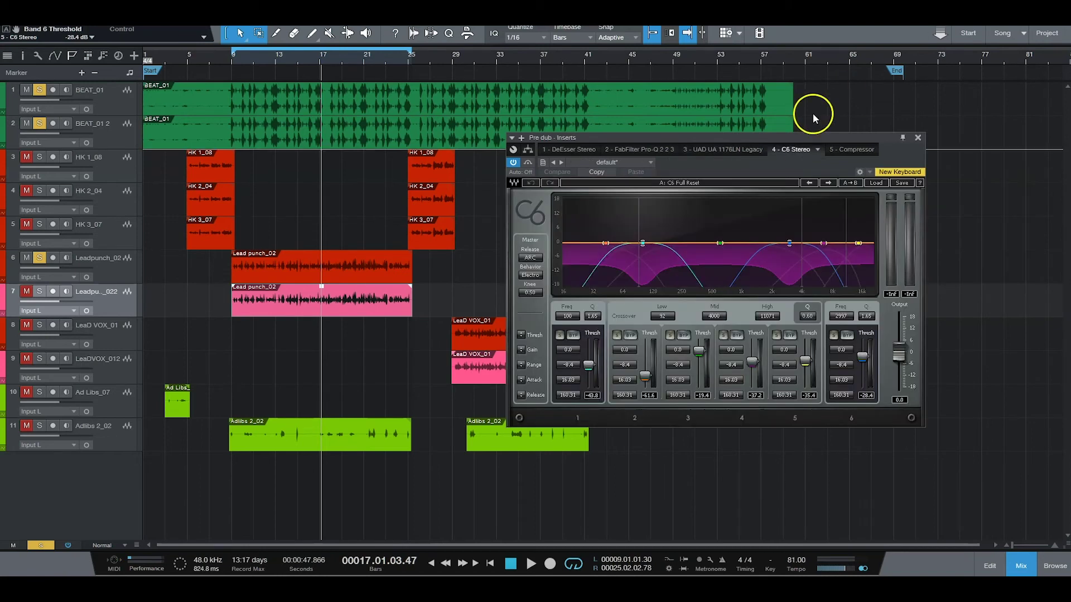
click(917, 138)
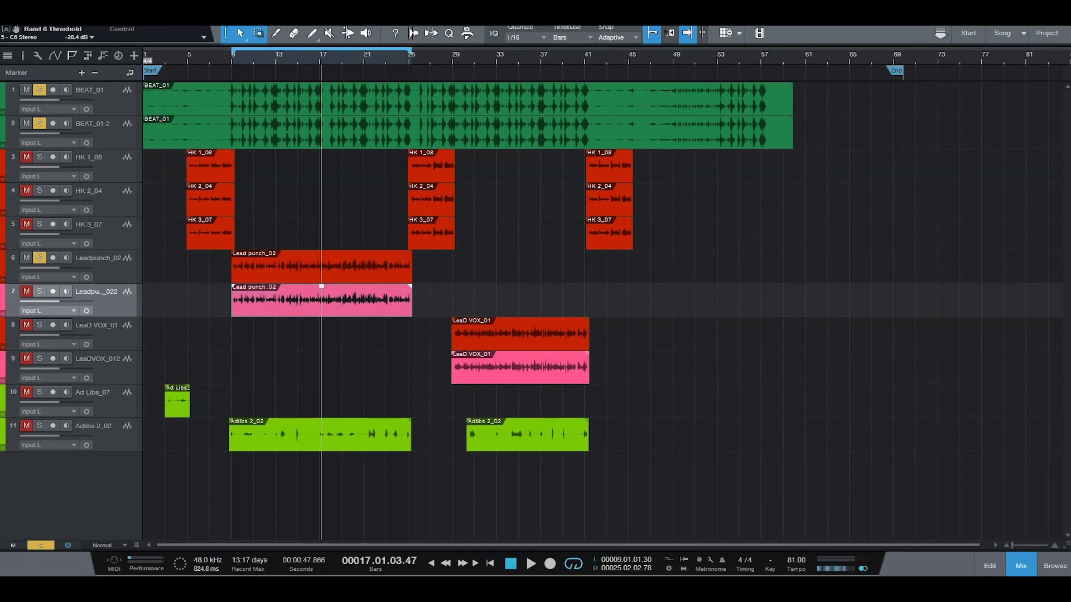
drag(858, 52, 805, 134)
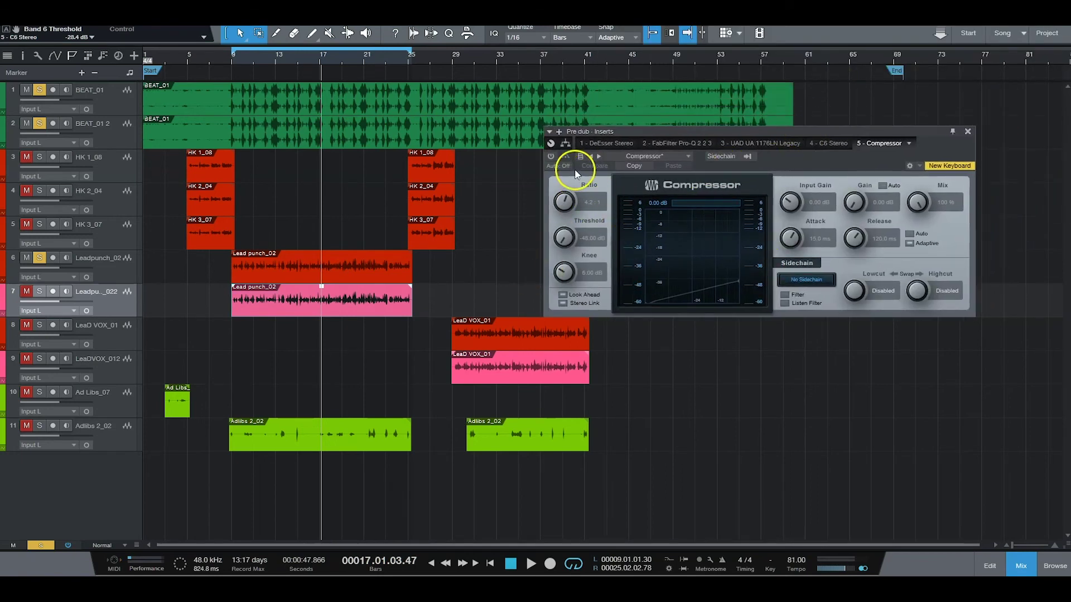
Step: Activate the duplicate track's Compressor at 4.2:1 and -48 dB, and solo the Pre dub track
click(552, 156)
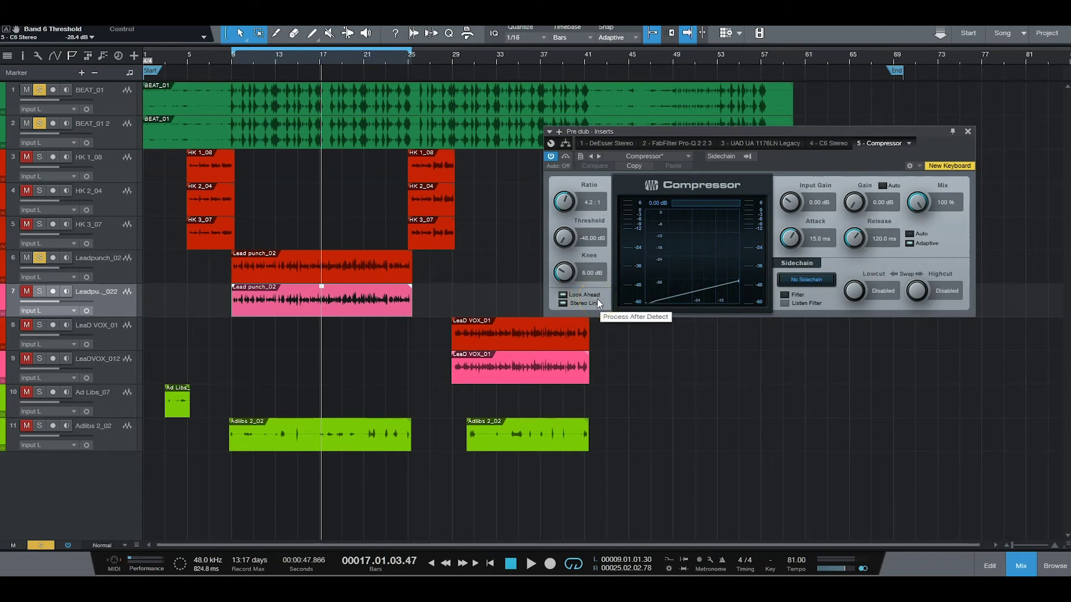
click(40, 292)
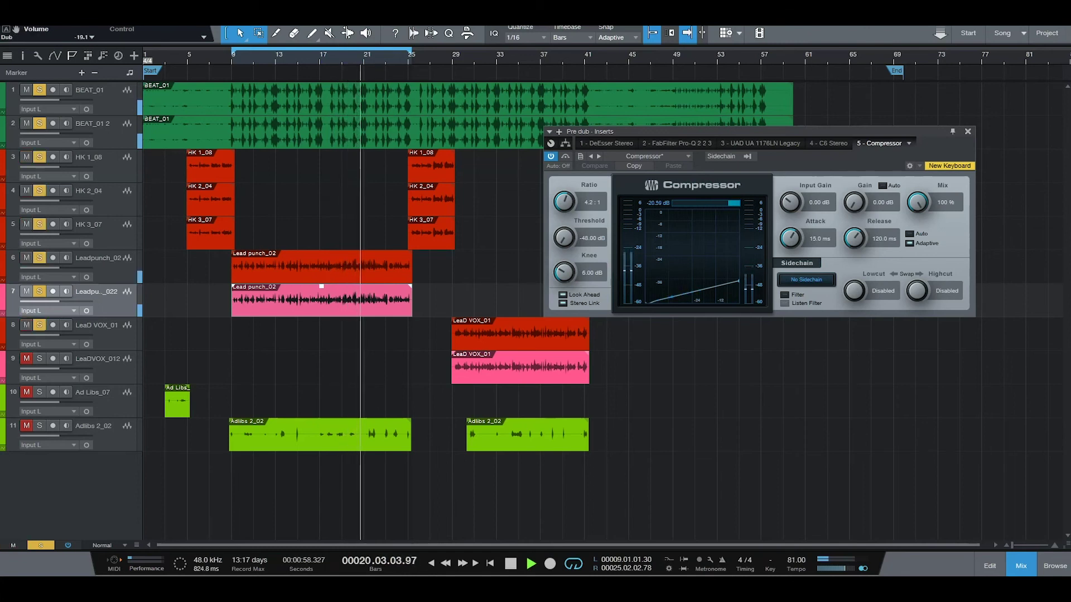
Step: Toggle mute and solo with the S and M shortcuts to compare the duplicate track in the mix
key(s)
key(m)
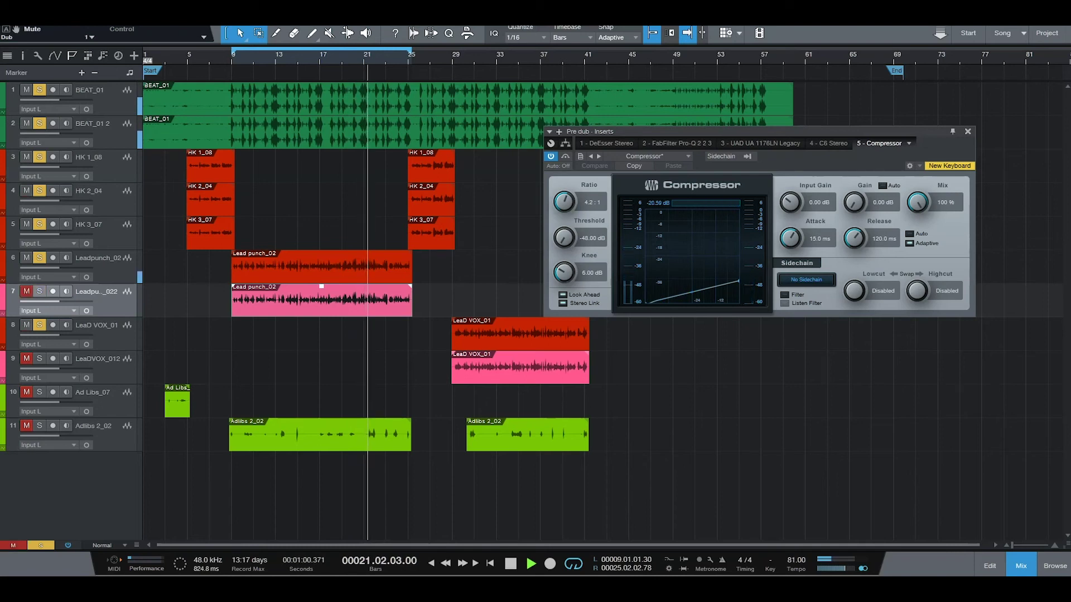
key(m)
key(s)
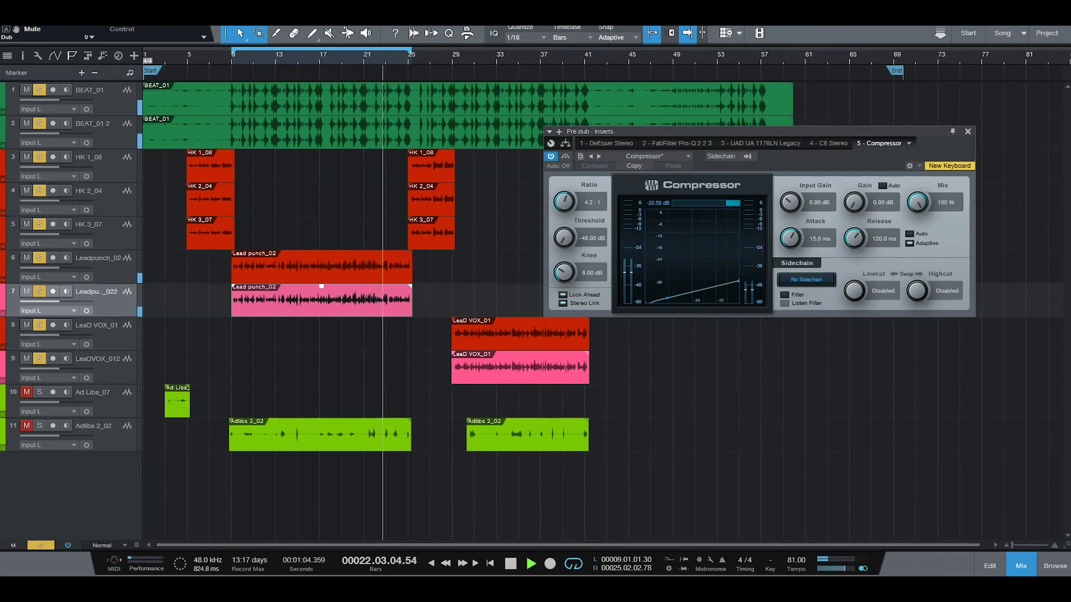
key(s)
key(m)
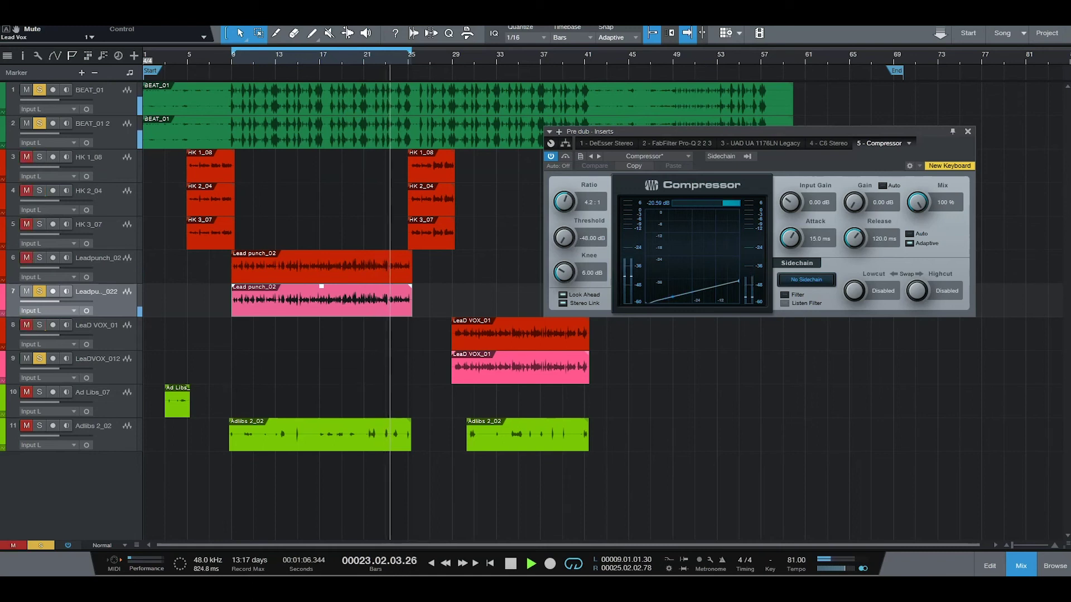
key(s)
key(m)
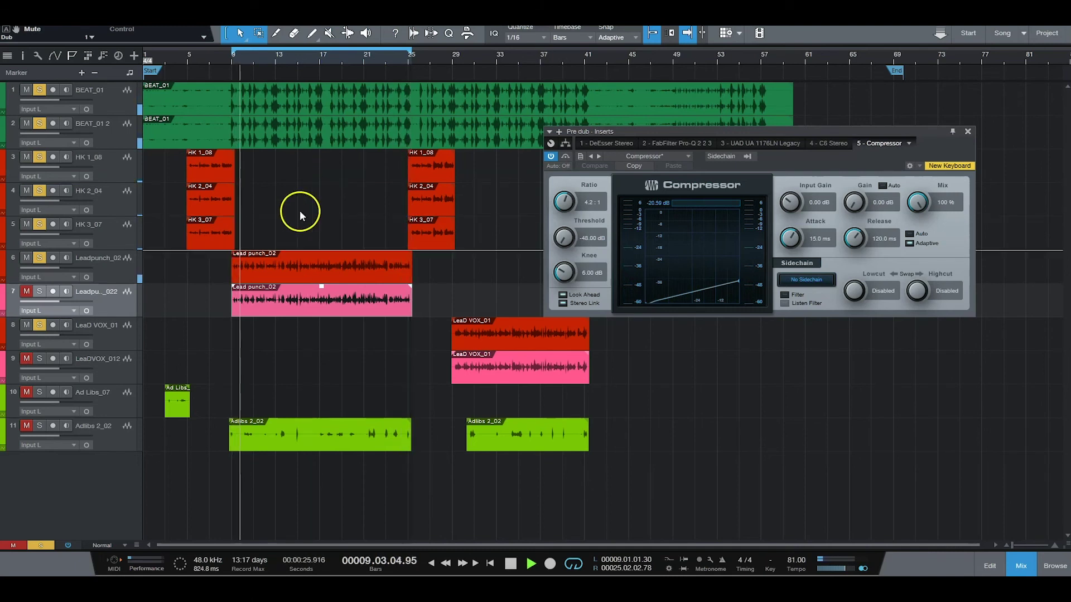
Step: Mute hook tracks HK 3_07, HK 1_08 and HK 2_04, and close the Compressor window
click(26, 224)
click(39, 224)
click(39, 190)
click(26, 190)
click(26, 157)
click(39, 156)
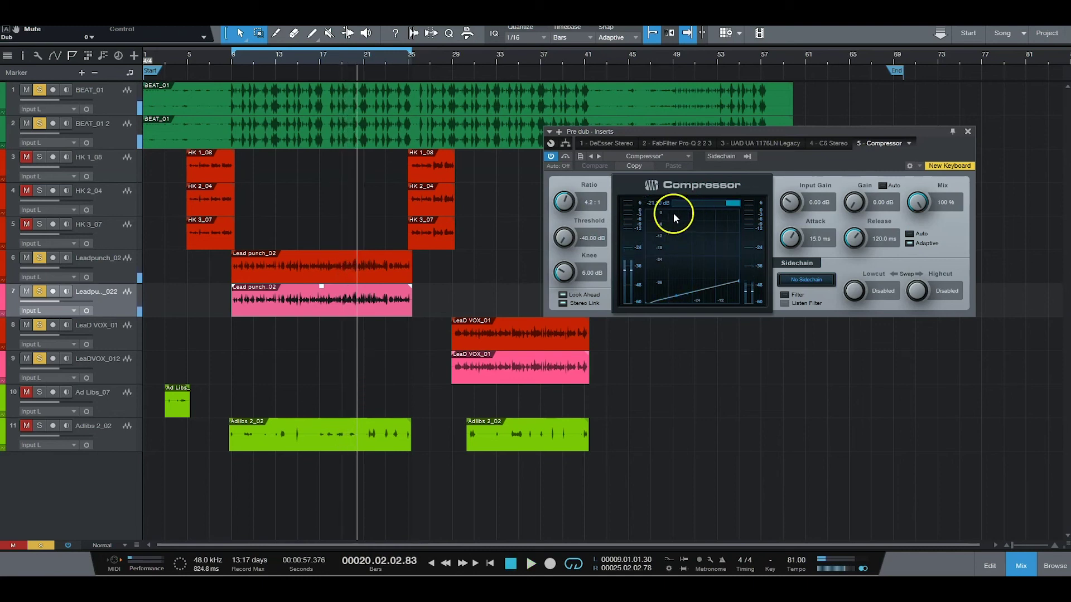
click(968, 132)
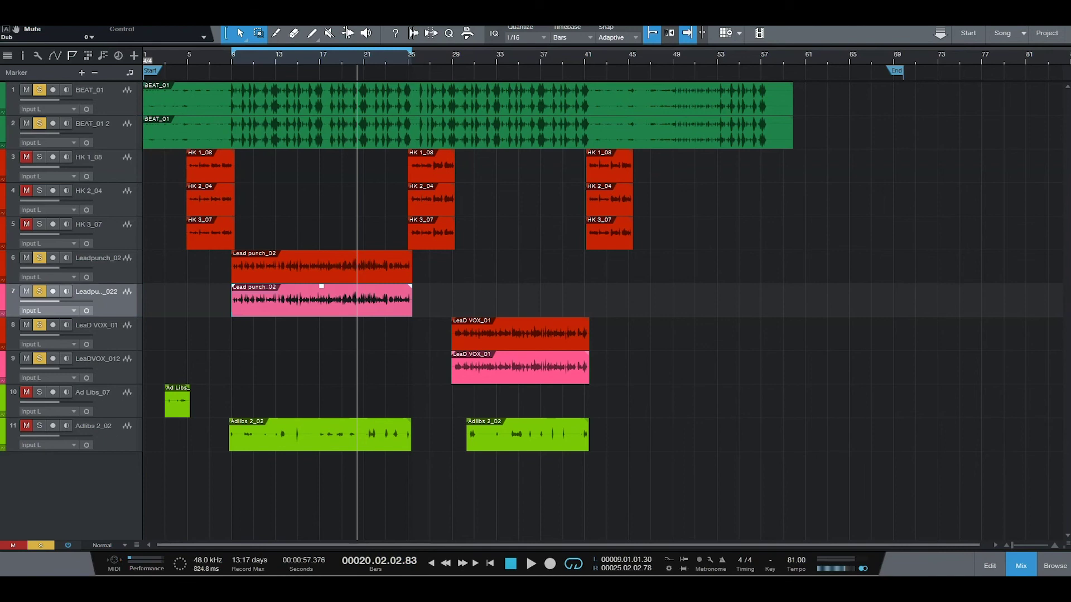
Step: Mute the duplicate vocal to compare, then unmute it and replay from bar 9 to bar 15
click(25, 291)
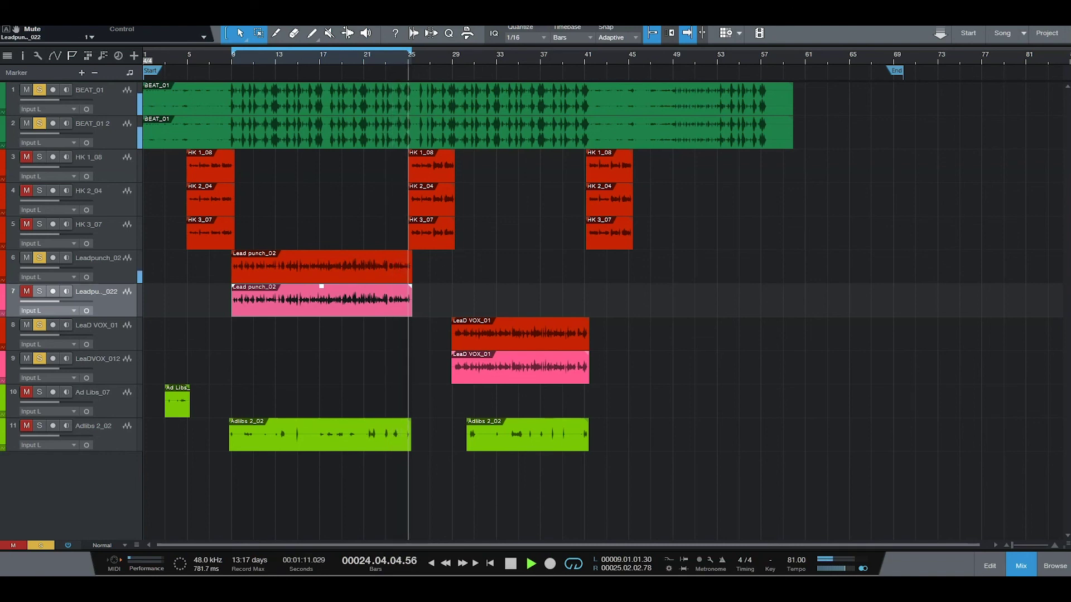
key(space)
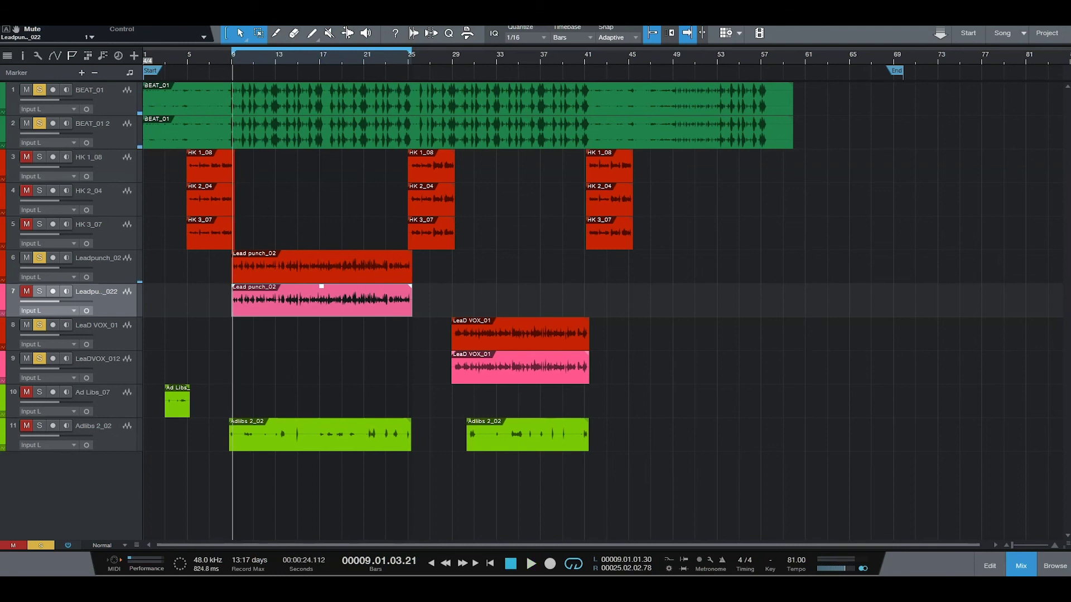
click(41, 291)
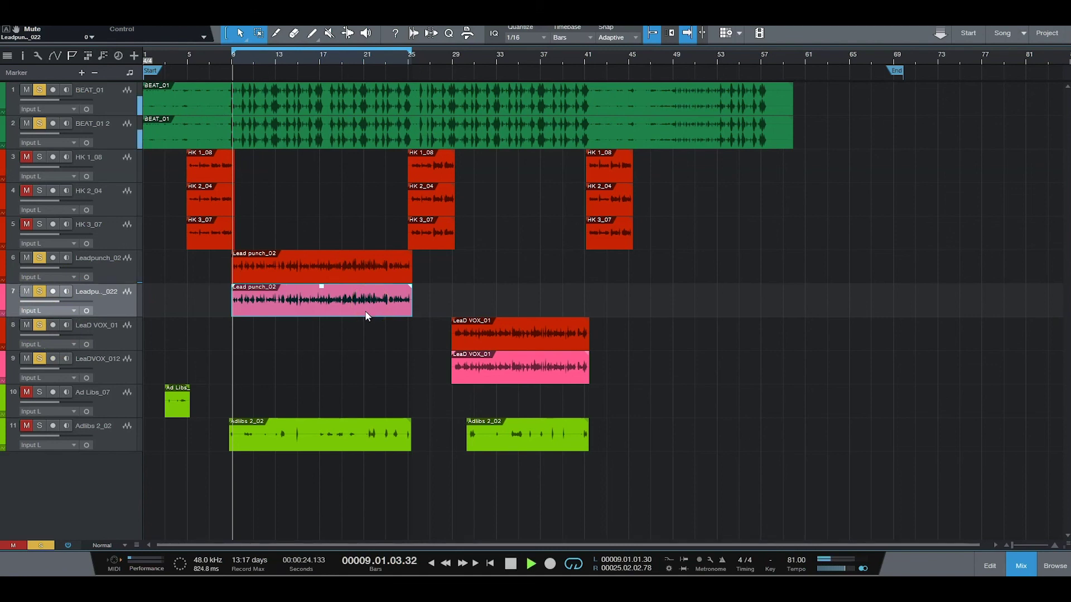
key(space)
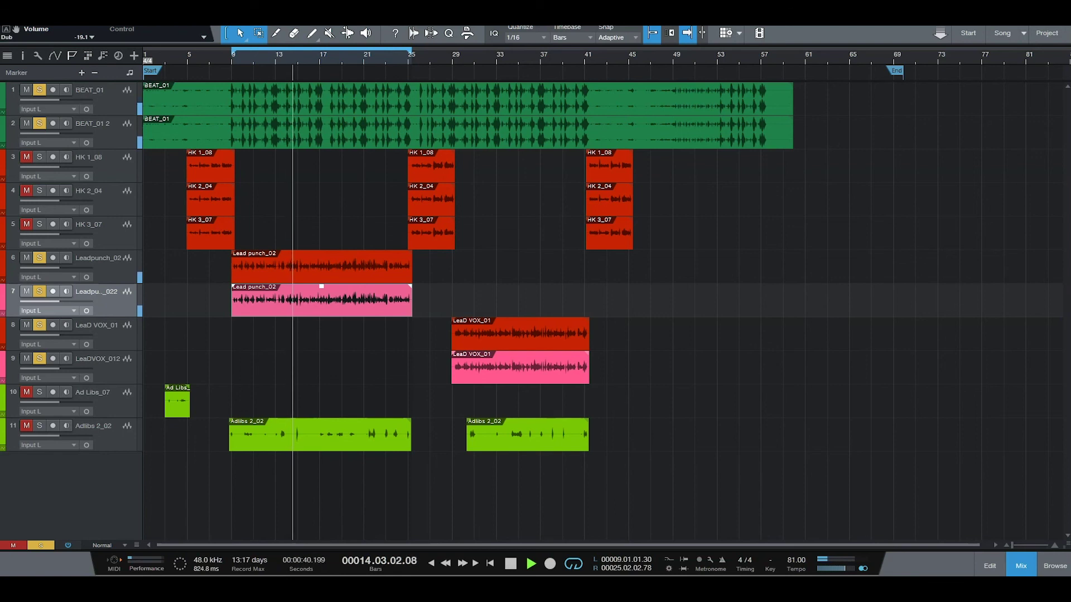
key(space)
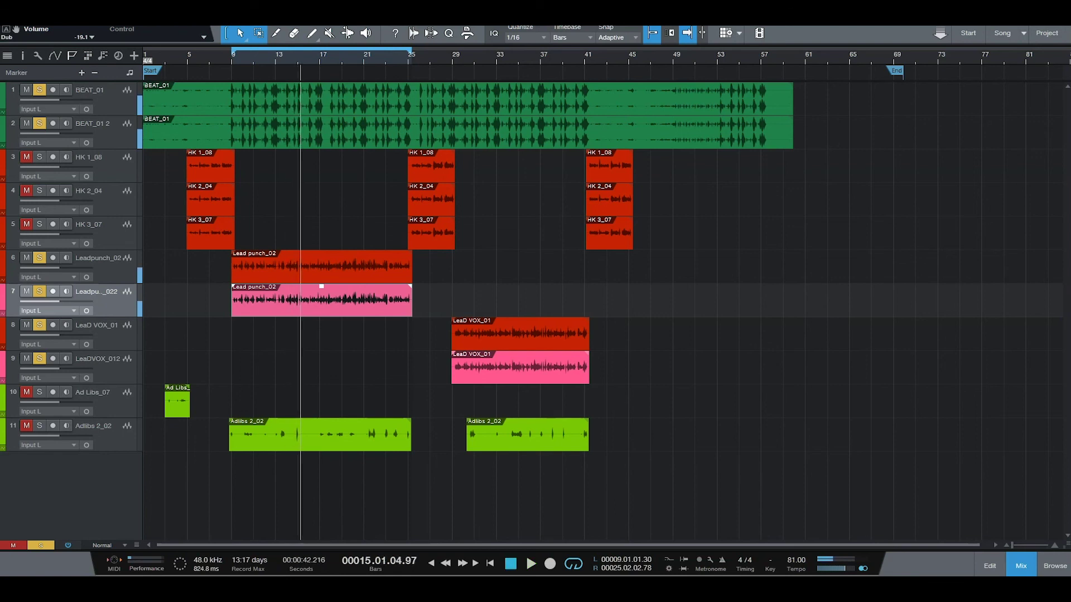